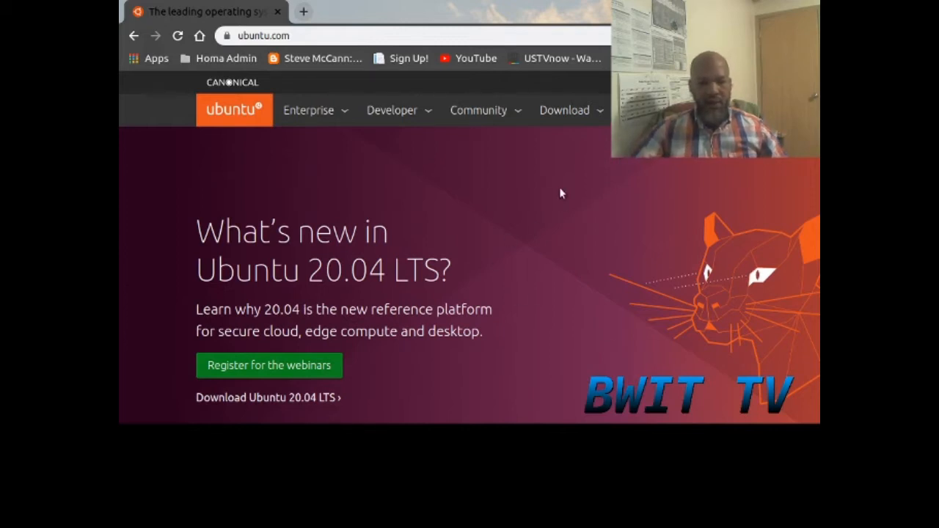
- On ubuntu.com, open the Download menu with its Desktop, Server and IoT sections
left_click_drag(560, 193, 741, 308)
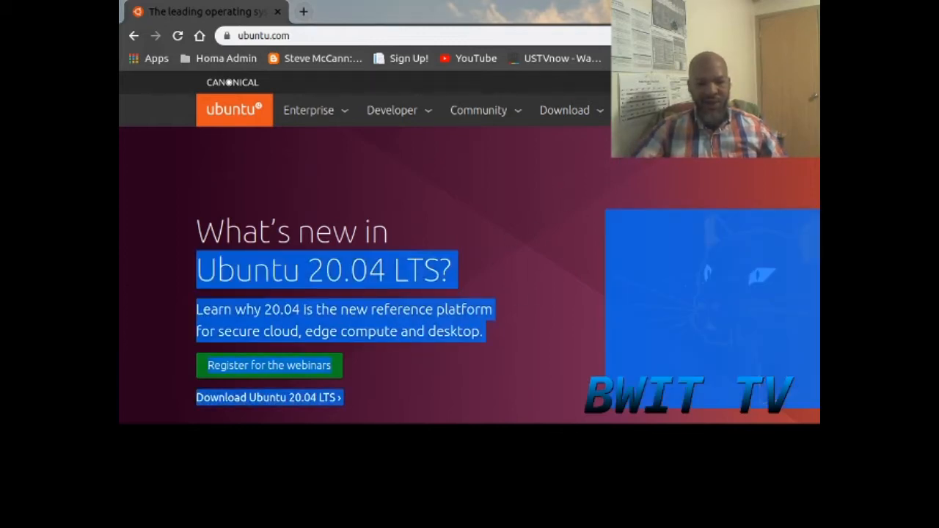
left_click(496, 334)
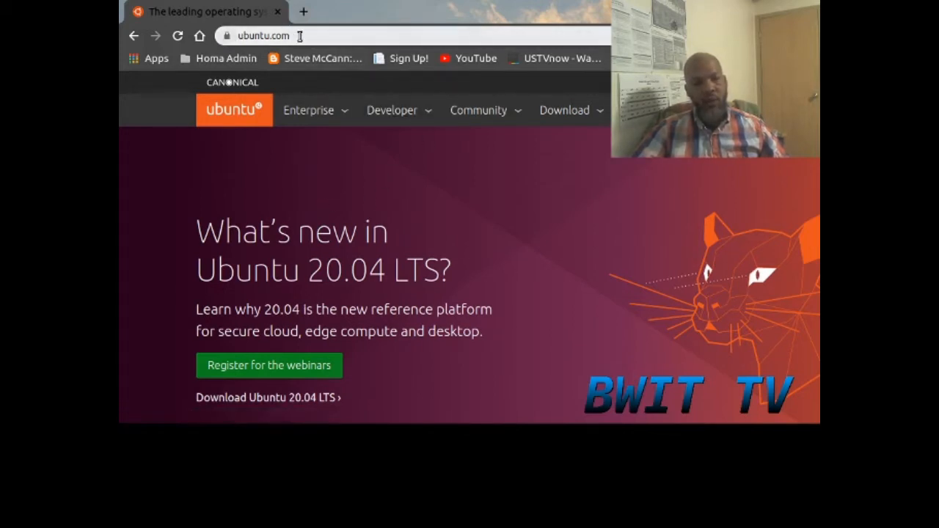
left_click(596, 115)
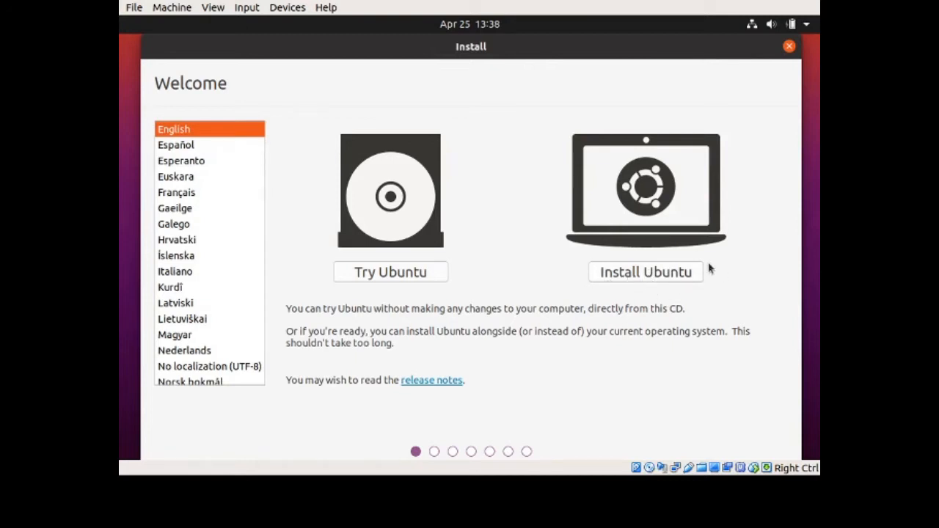
- Choose Install Ubuntu, keep the English (US) keyboard layout, and include third-party software
left_click(671, 272)
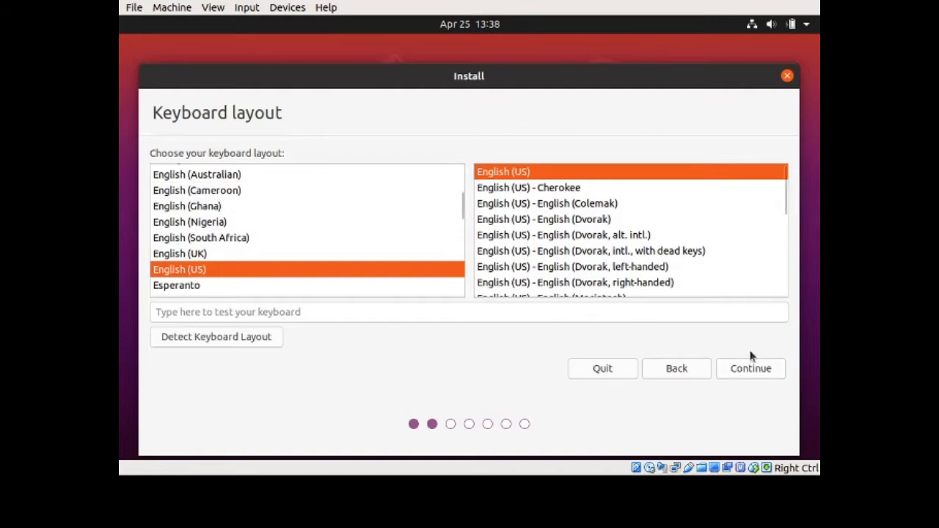
left_click(751, 372)
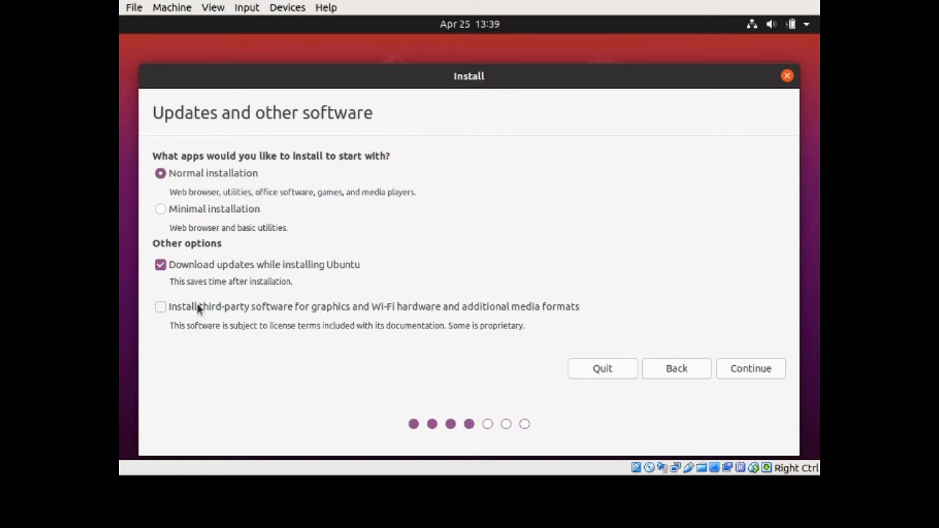
left_click(161, 308)
- Continue with the normal installation, downloading updates while installing
left_click(747, 374)
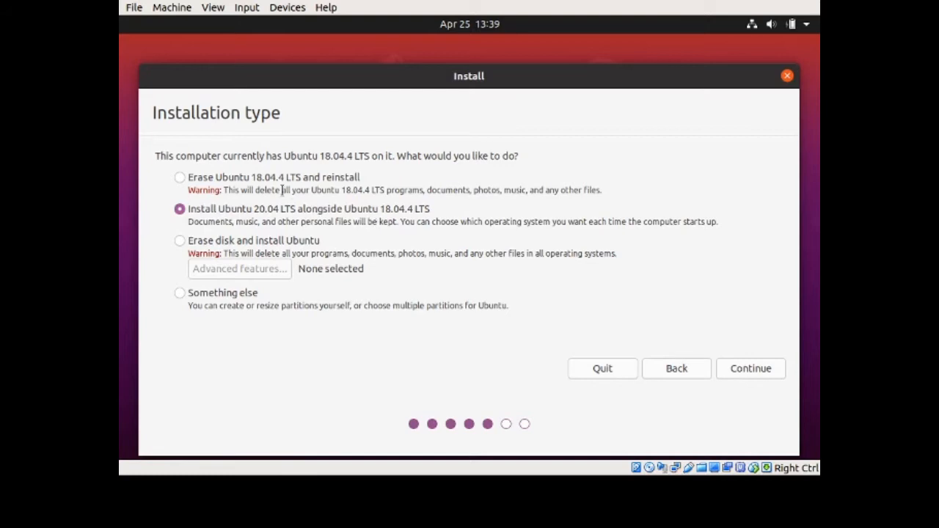
- Pick Erase disk and install Ubuntu, then try LVM, None and experimental ZFS in Advanced features
left_click(179, 178)
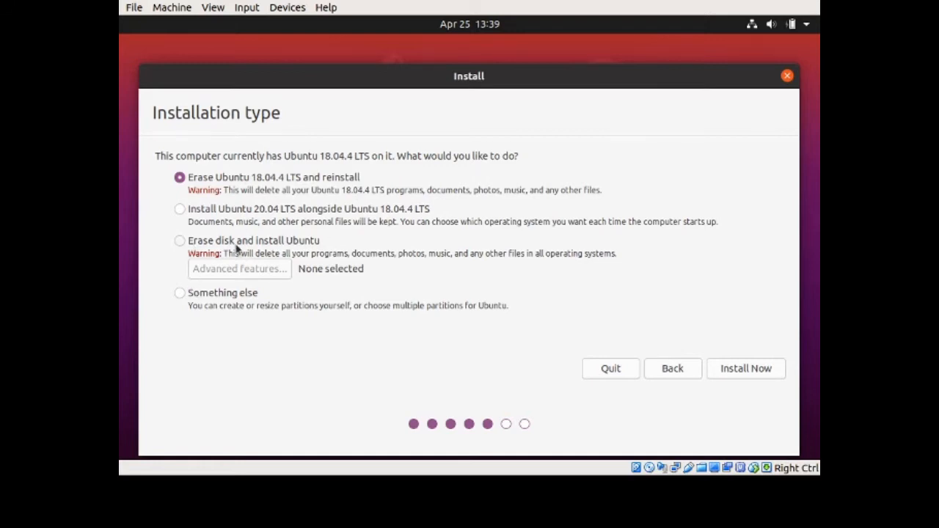
left_click(179, 242)
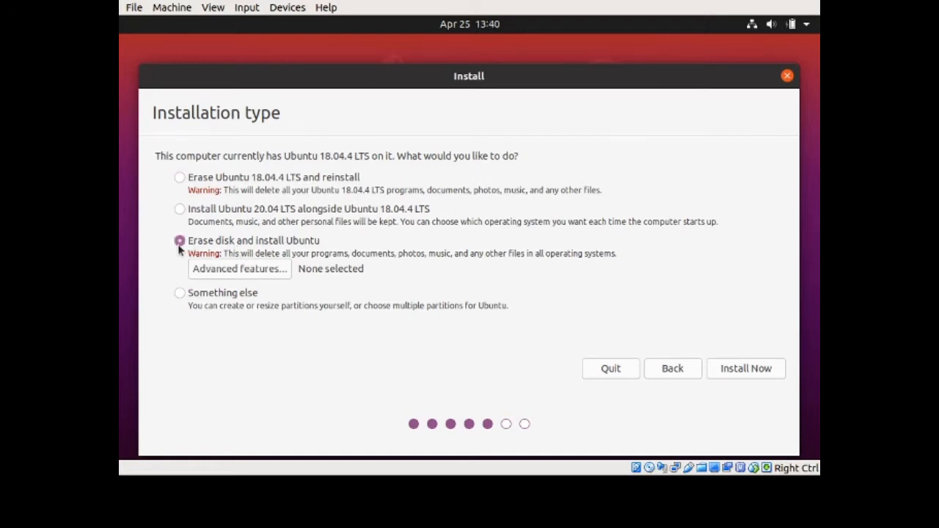
left_click(227, 269)
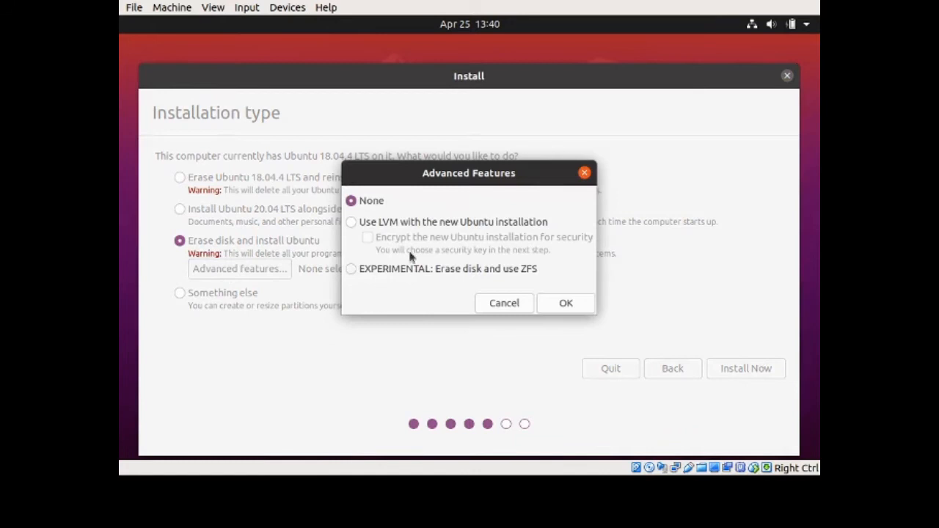
left_click_drag(406, 177, 450, 118)
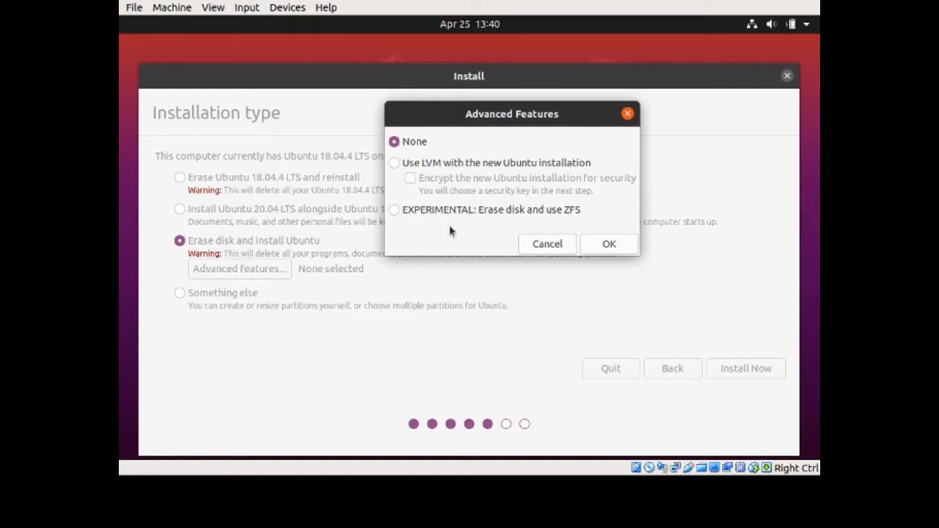
left_click(394, 164)
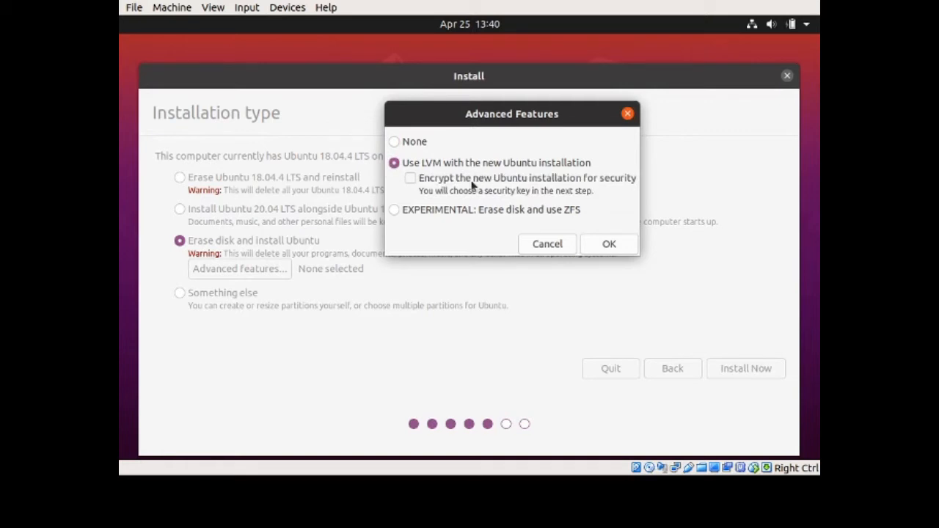
left_click(393, 142)
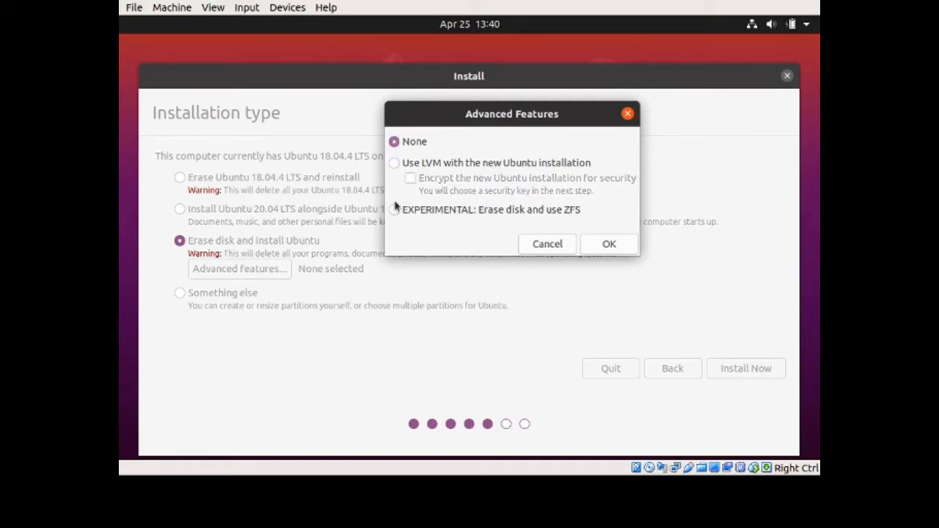
left_click(457, 211)
- Set advanced features back to None, choose Erase Ubuntu 18.04.4 LTS and reinstall, and Install Now
left_click(394, 142)
left_click(609, 244)
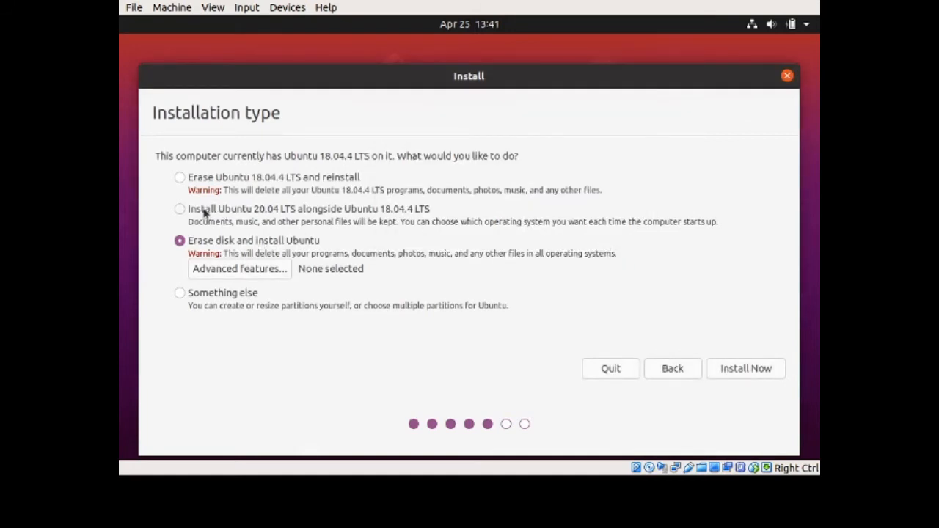
left_click(181, 179)
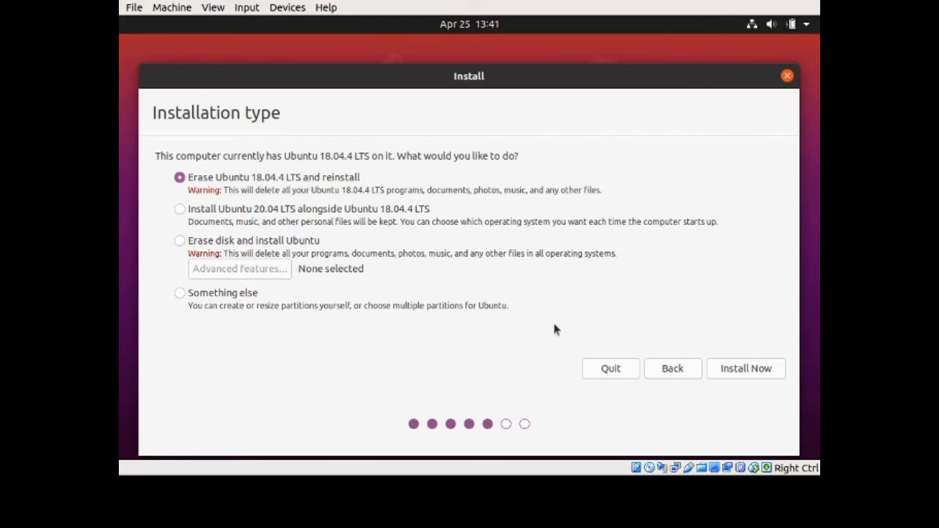
left_click(740, 374)
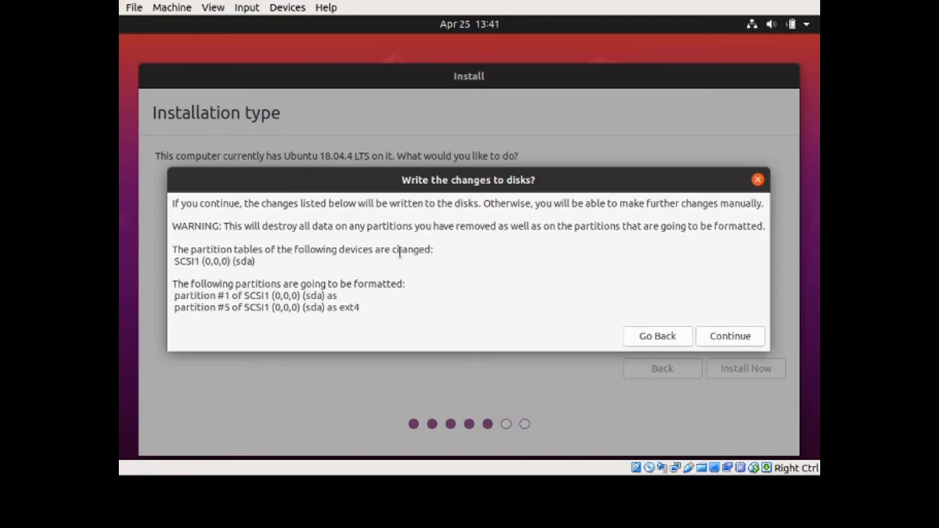
- Shift the Install window up to show the 'Write the changes to disks?' confirmation
left_click_drag(444, 184, 443, 163)
- Approve writing the partition changes to disk and accept Los Angeles as the location
left_click(716, 317)
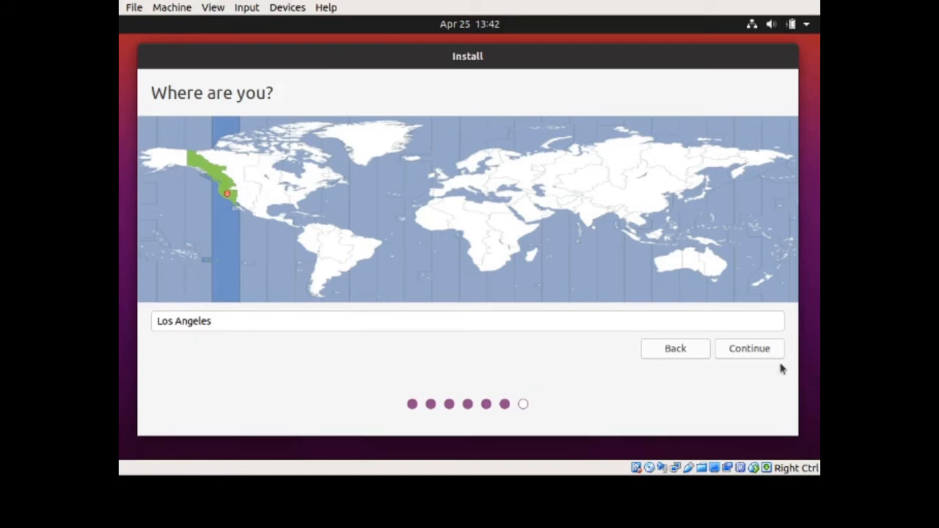
left_click(752, 353)
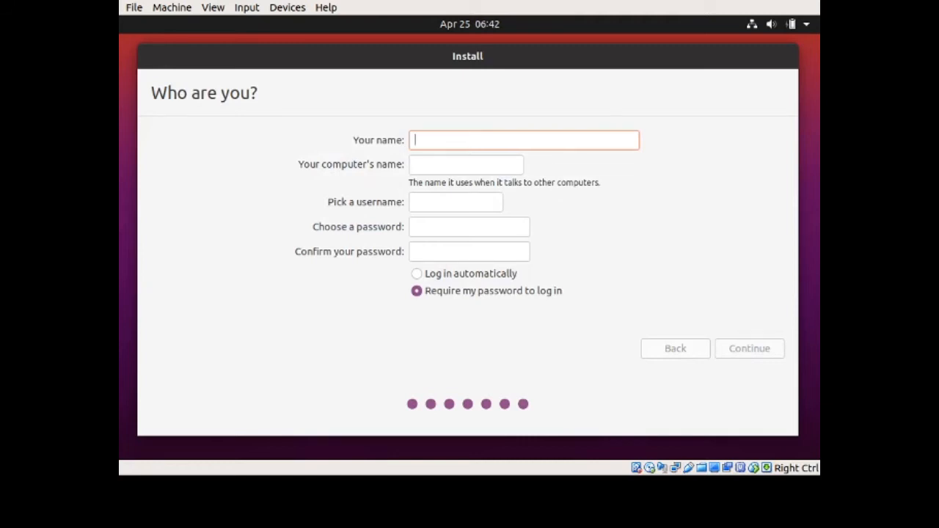
- Enter the user's full name and accept the suggested computer name and username
type("Test User")
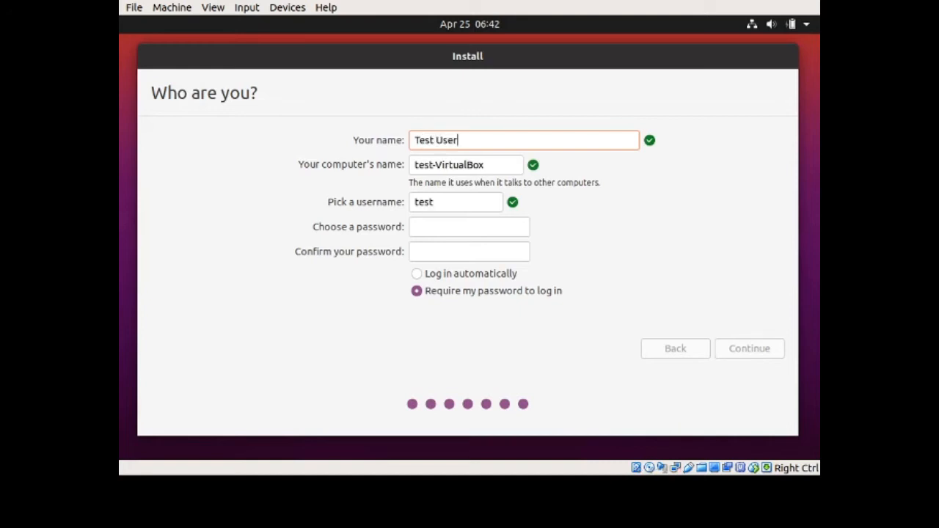
key("Tab")
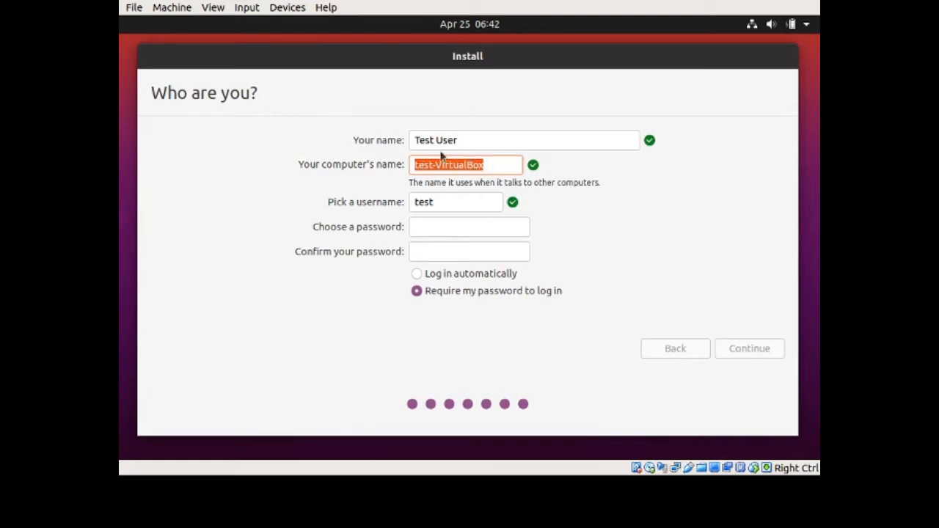
left_click(445, 202)
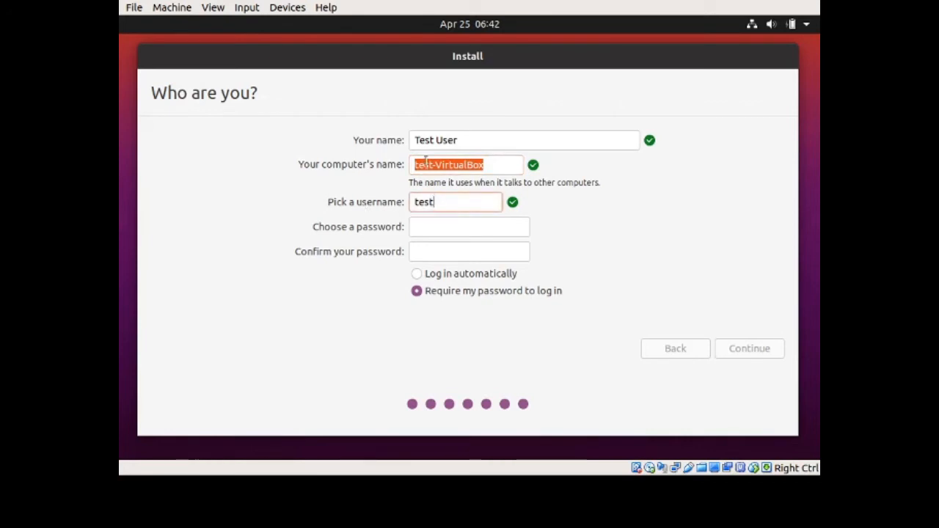
- Enter and confirm the account password, keeping 'Require my password to log in' selected
left_click(429, 227)
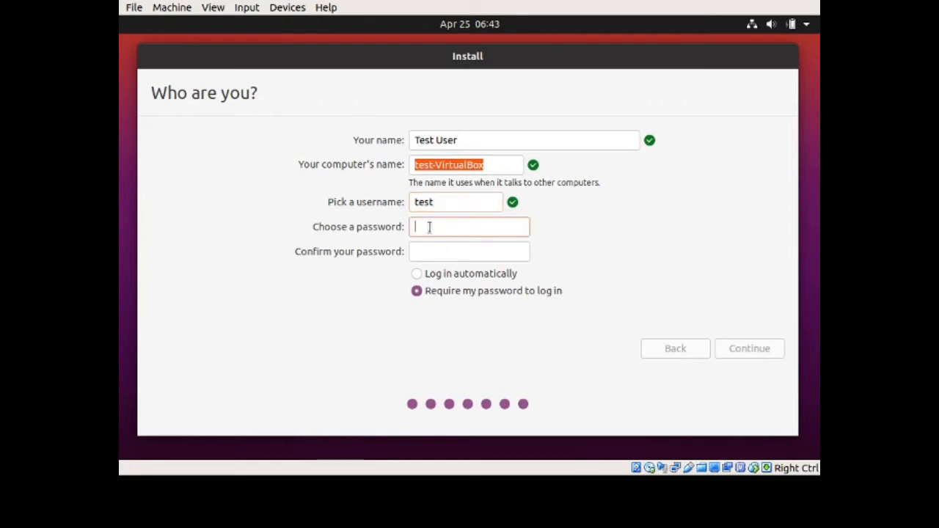
type("test")
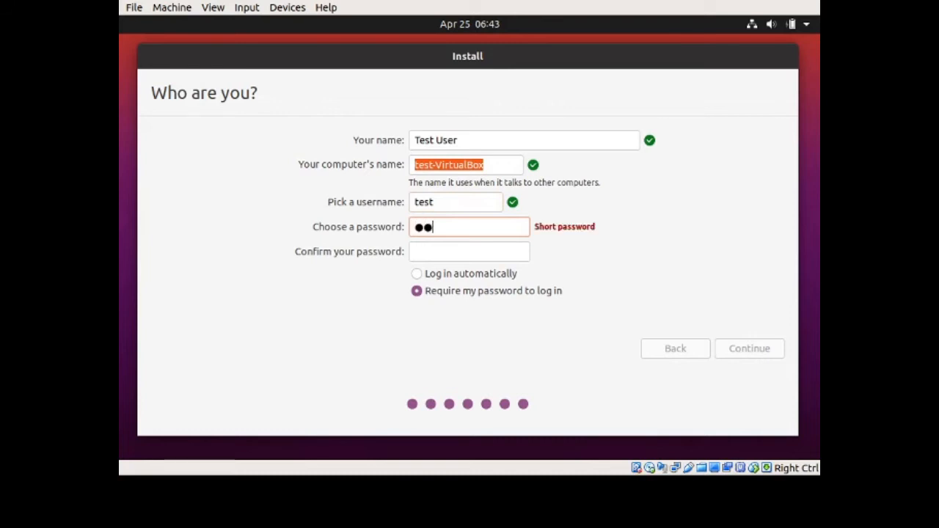
type("1234")
key("Tab")
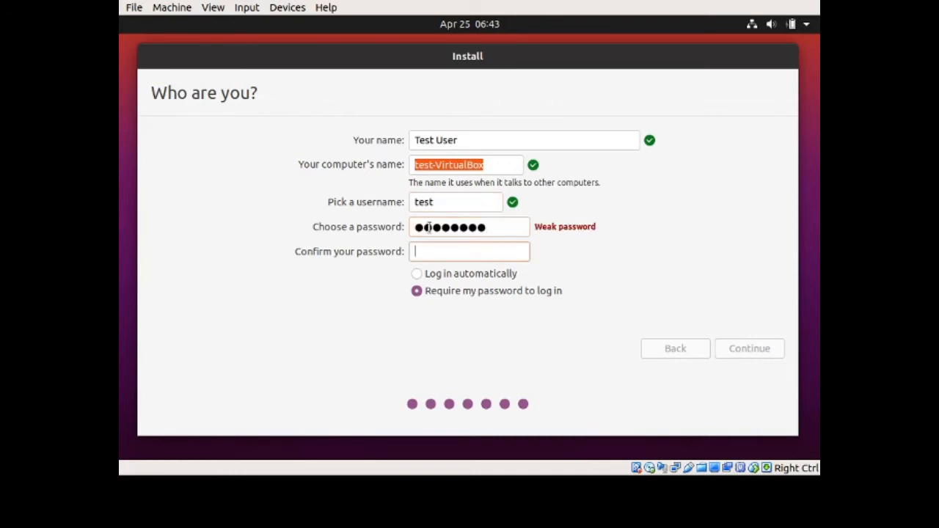
type("test1234")
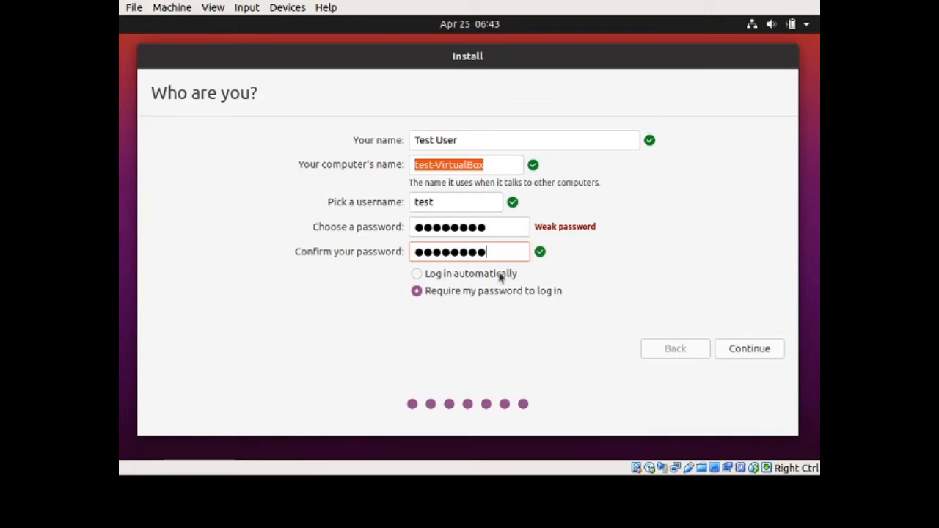
left_click(424, 294)
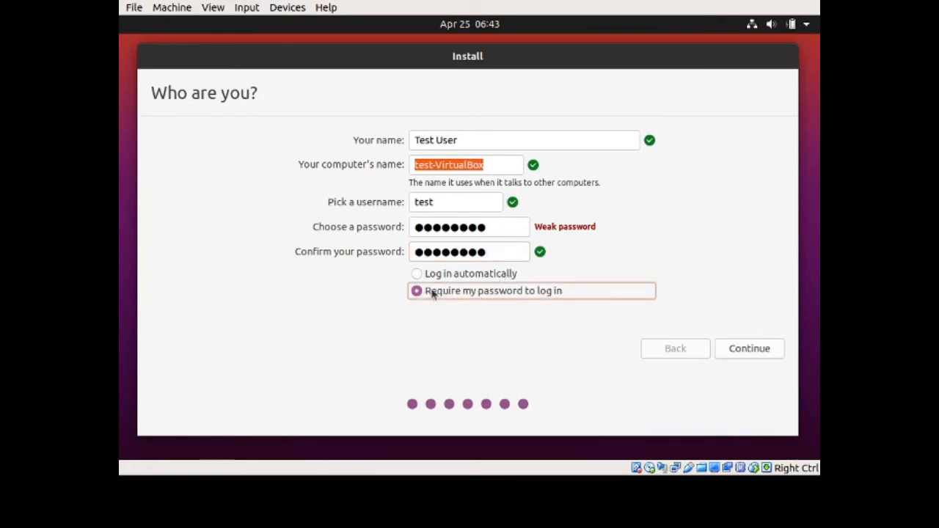
- Accept the account details and let the installation run until Installation Complete appears
left_click(742, 353)
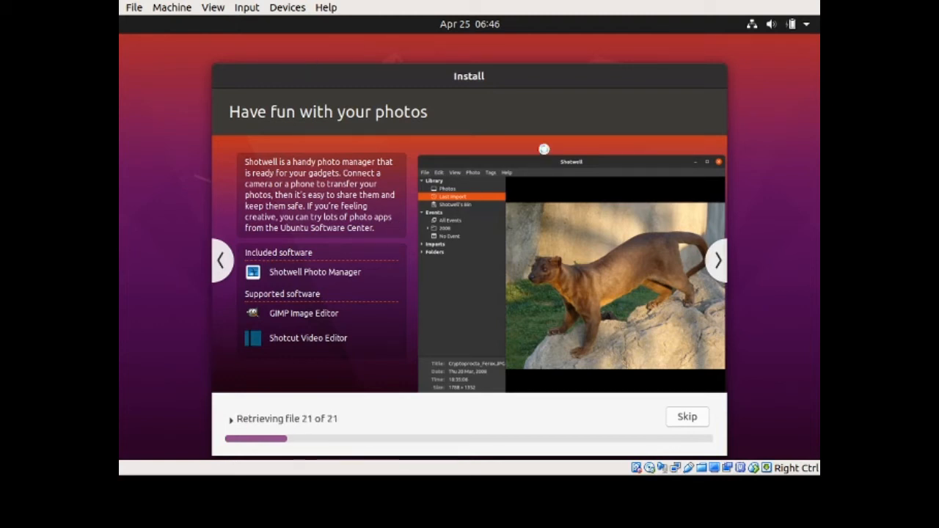
left_click_drag(505, 79, 511, 64)
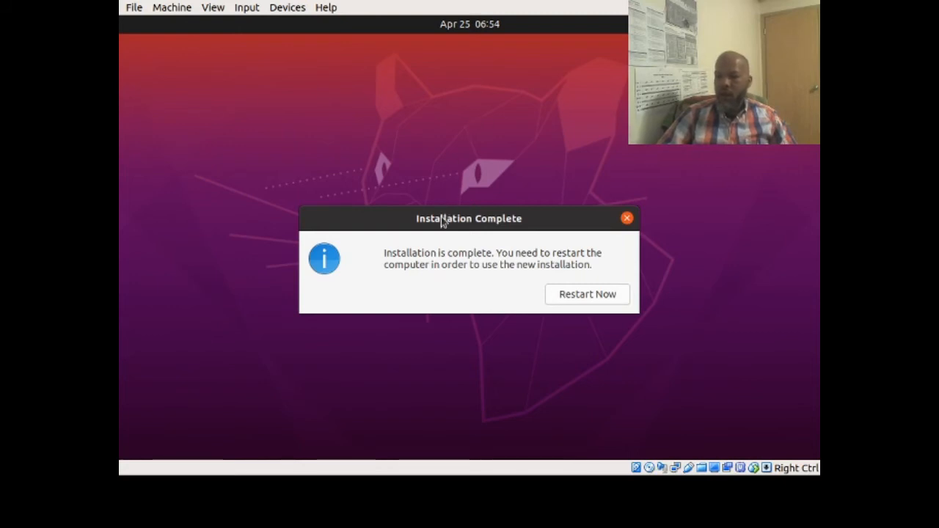
- Restart the virtual machine from the Installation Complete message with Restart Now
left_click_drag(444, 218, 464, 238)
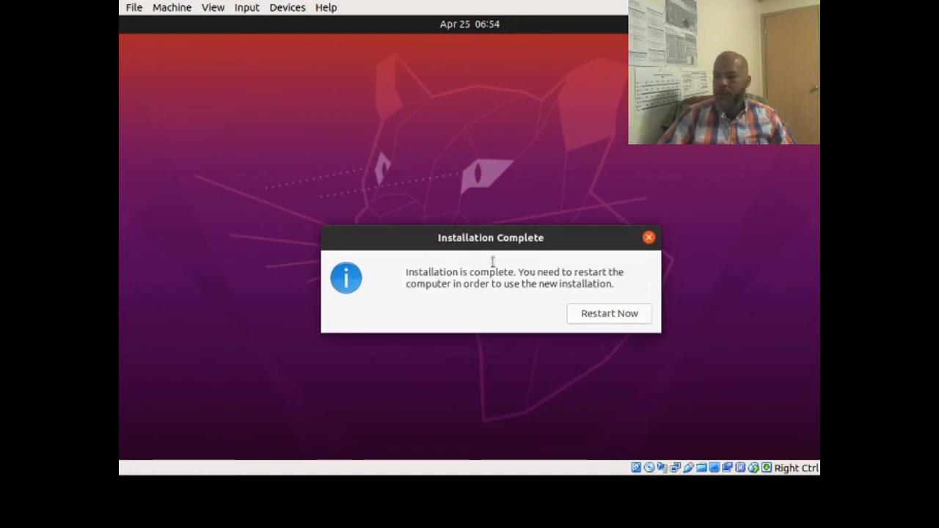
left_click(605, 315)
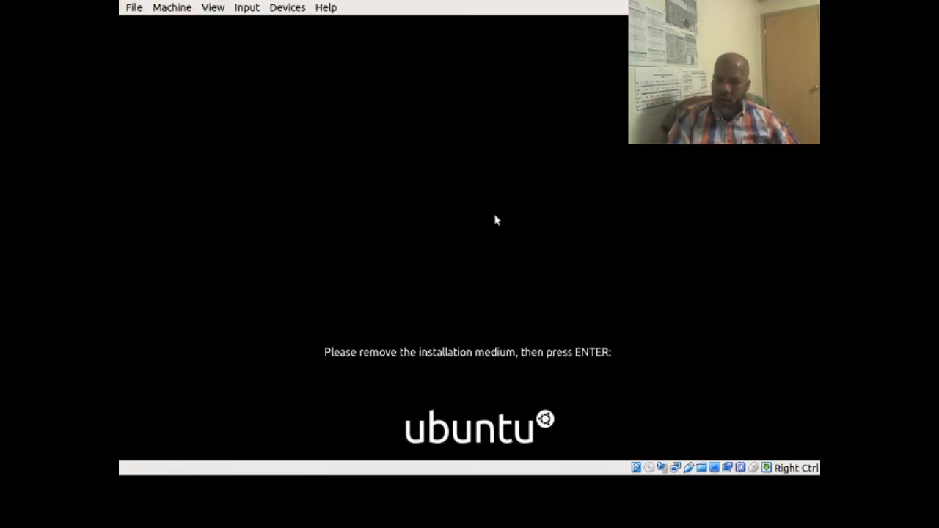
- Confirm the installation medium is removed so the VM reboots to the login screen
key("Return")
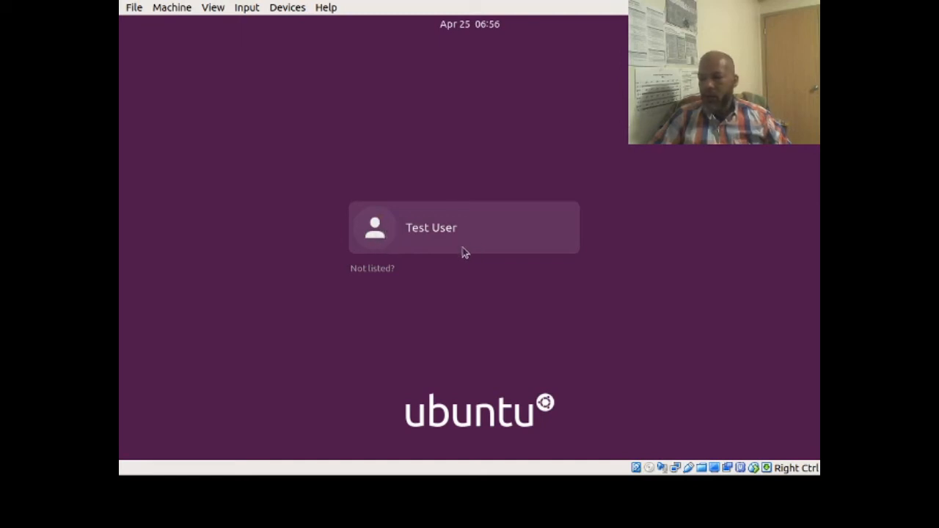
- Pick the user account and look through the desktop session options without changing them
left_click(426, 226)
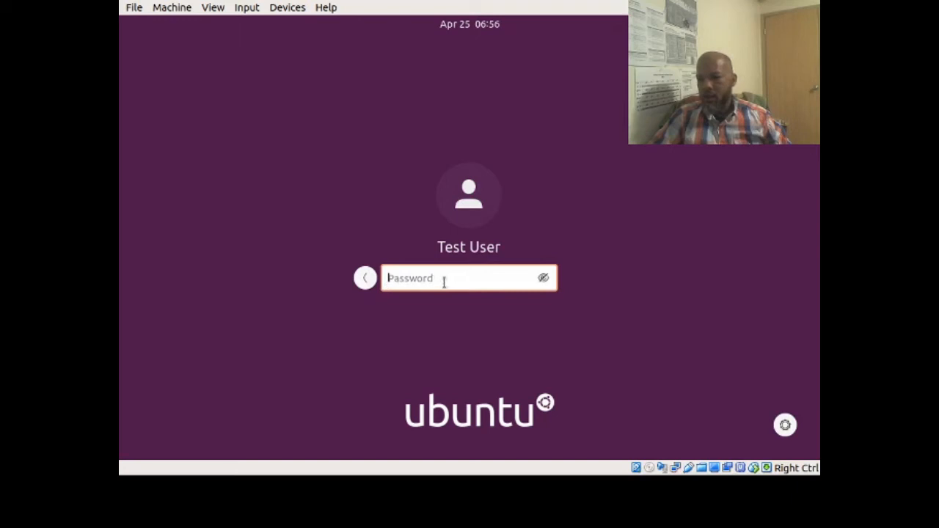
left_click(785, 426)
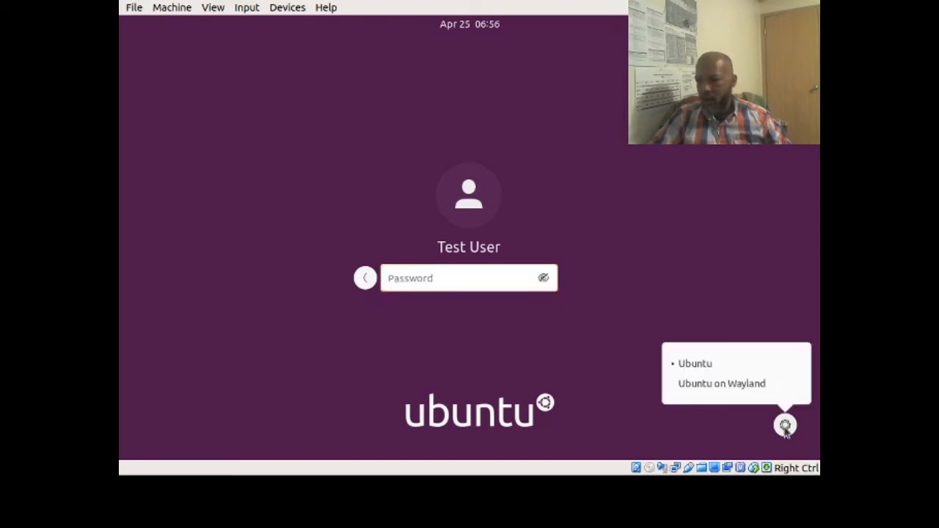
left_click(715, 300)
left_click(786, 426)
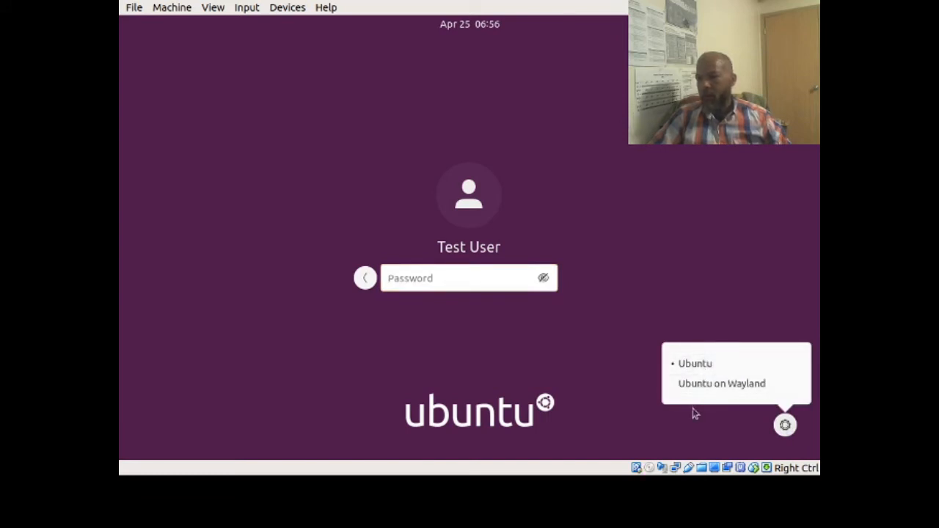
left_click(744, 442)
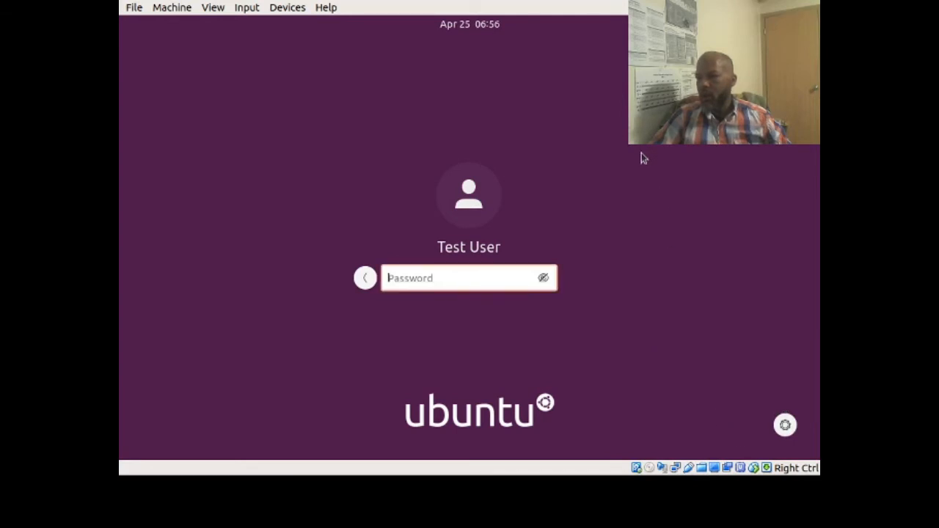
- Enter the account password and log in to the desktop
left_click(544, 278)
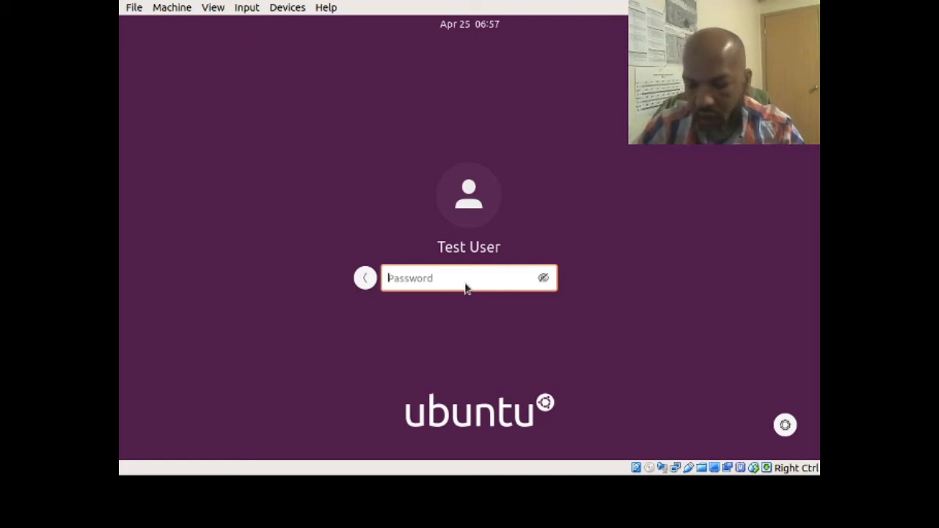
type("*******")
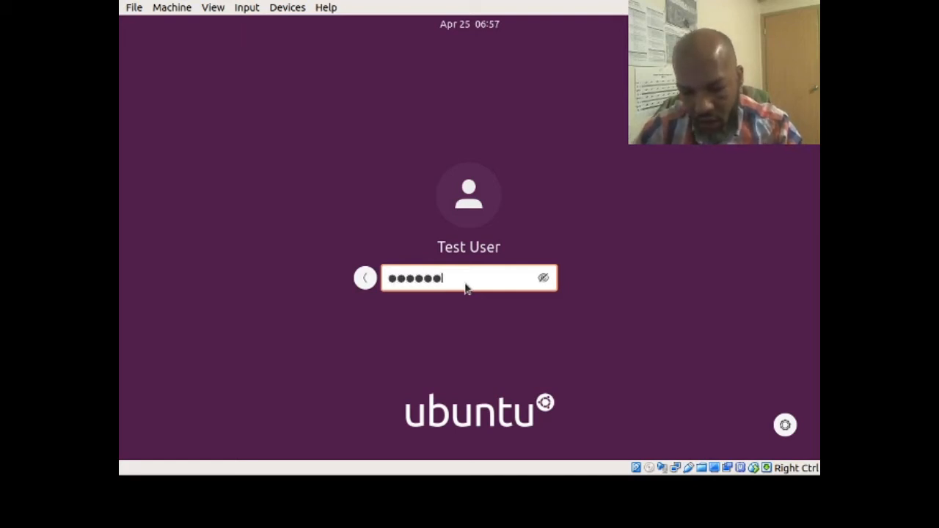
type("**")
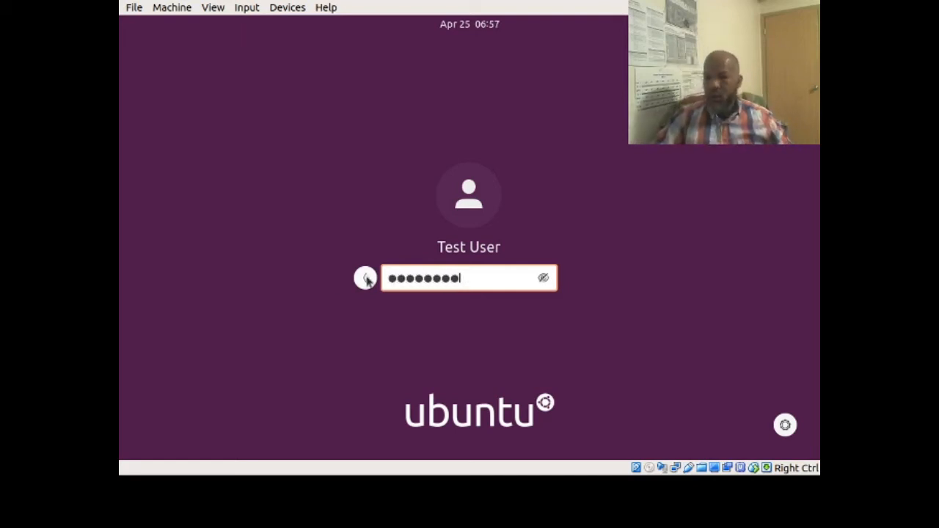
left_click(365, 279)
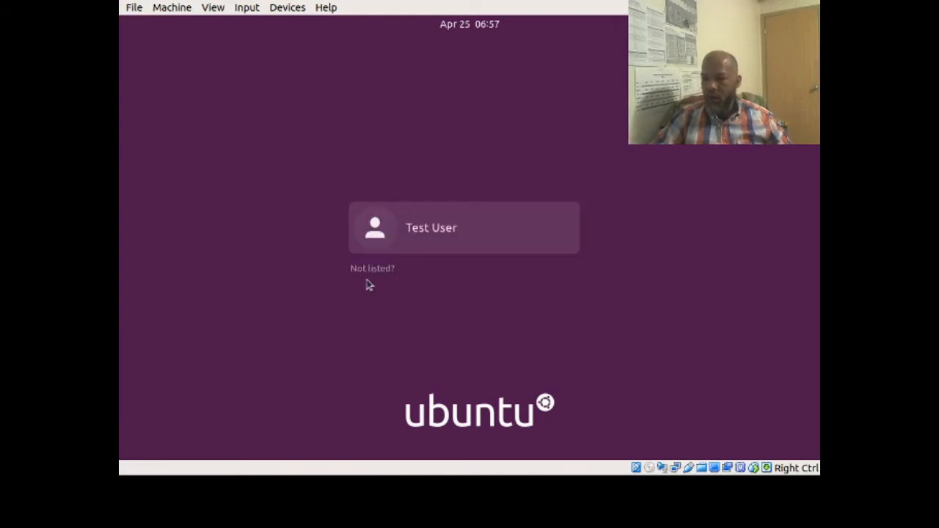
left_click(371, 230)
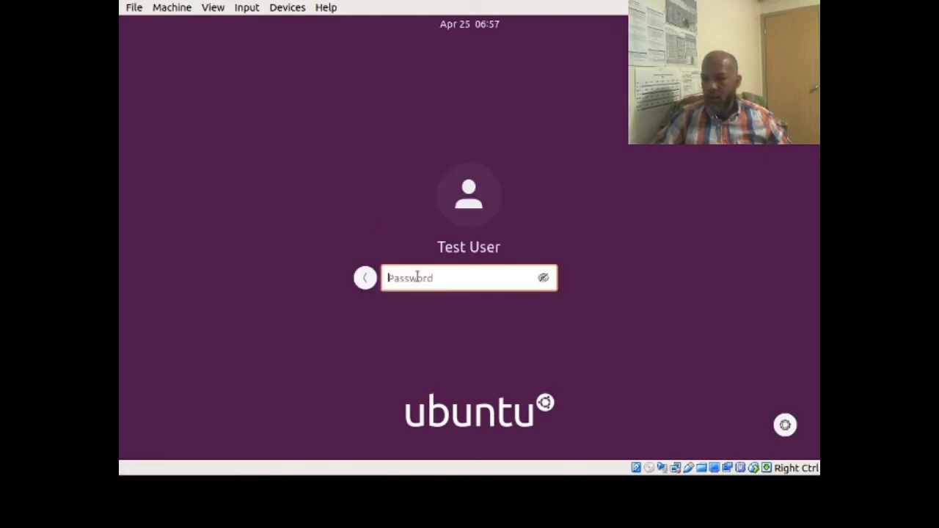
type("**")
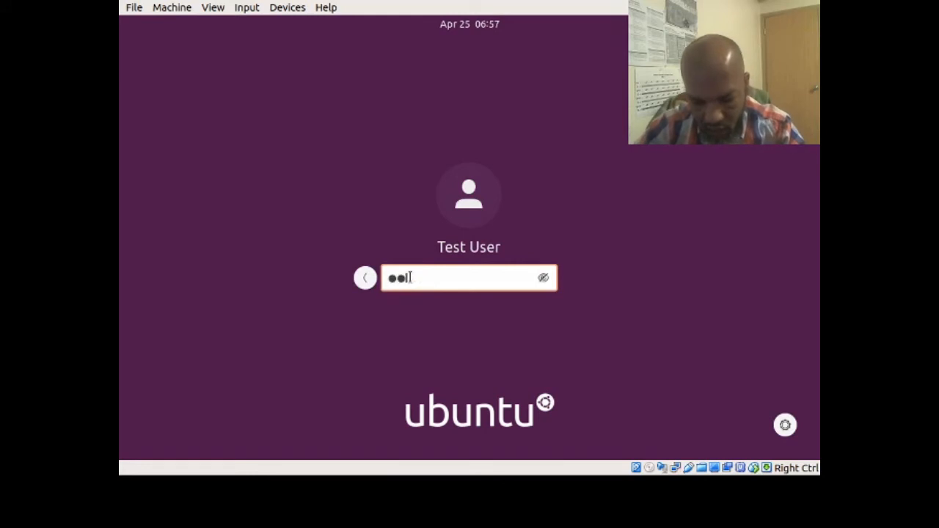
type("*****")
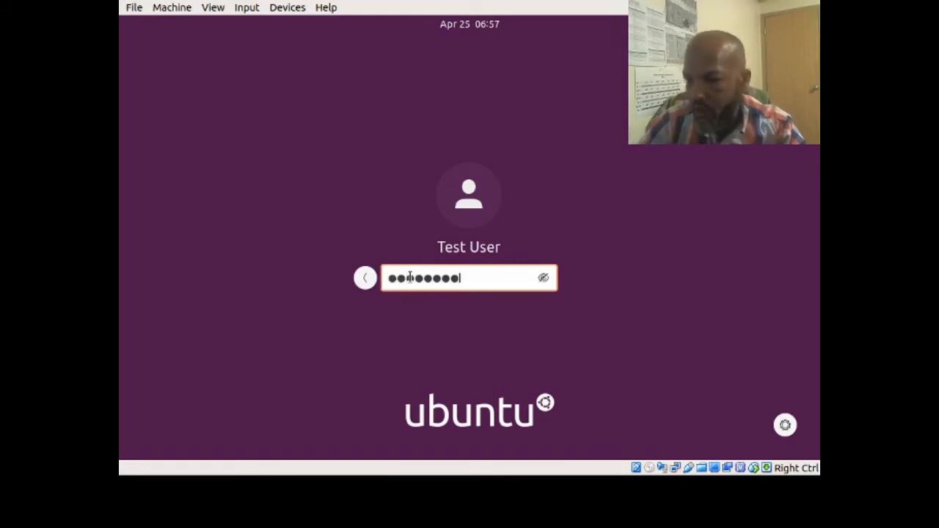
key("Return")
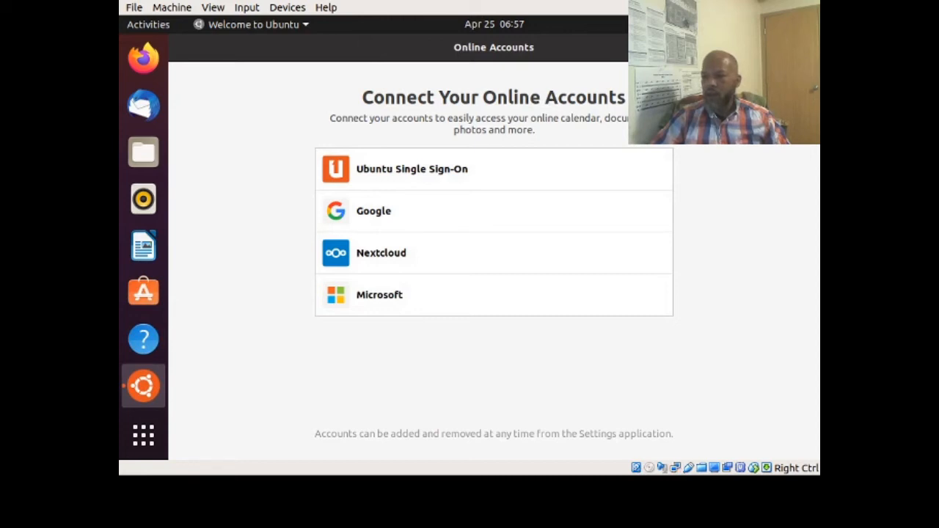
- Skip the Online Accounts page, revisiting it once, then go past Livepatch with Next
left_click(798, 48)
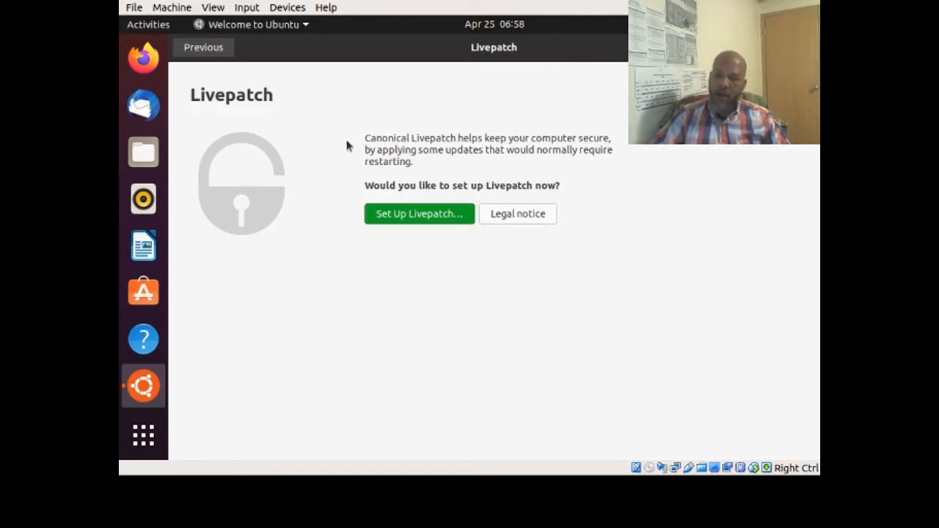
left_click(203, 54)
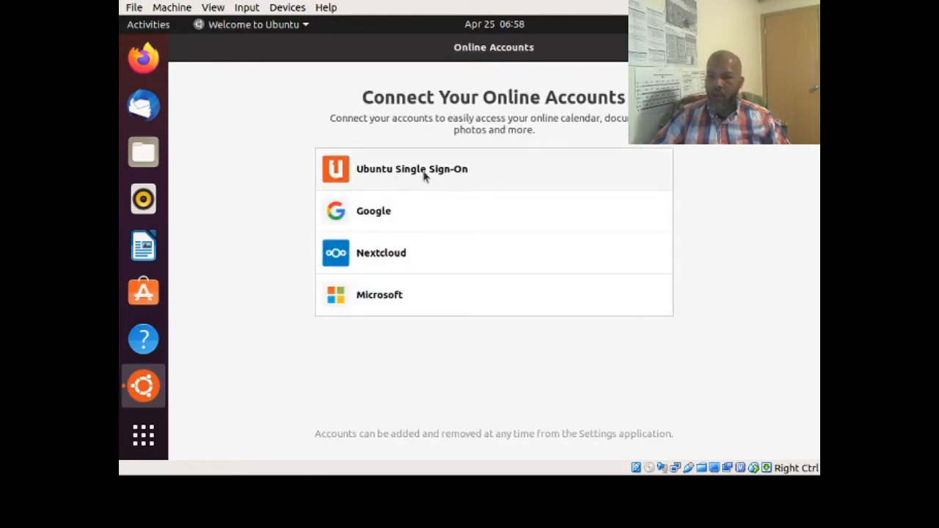
left_click(796, 48)
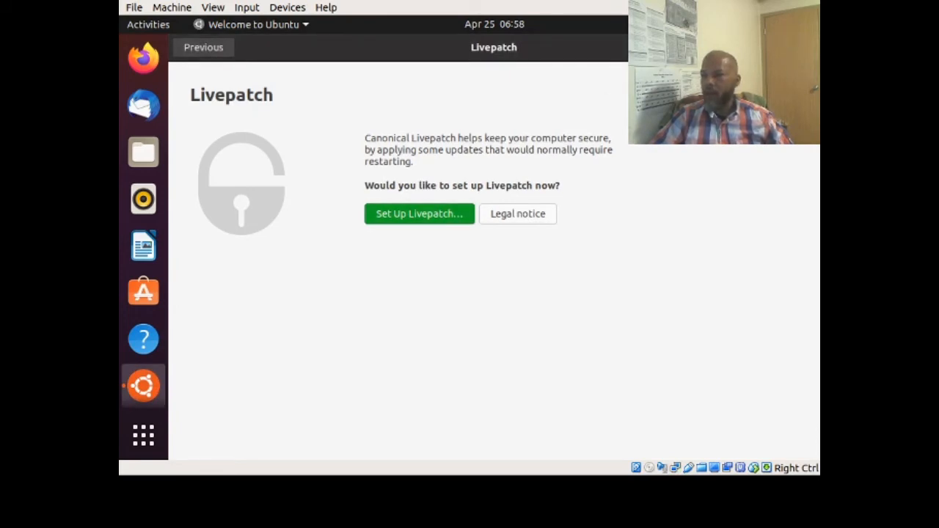
left_click(791, 47)
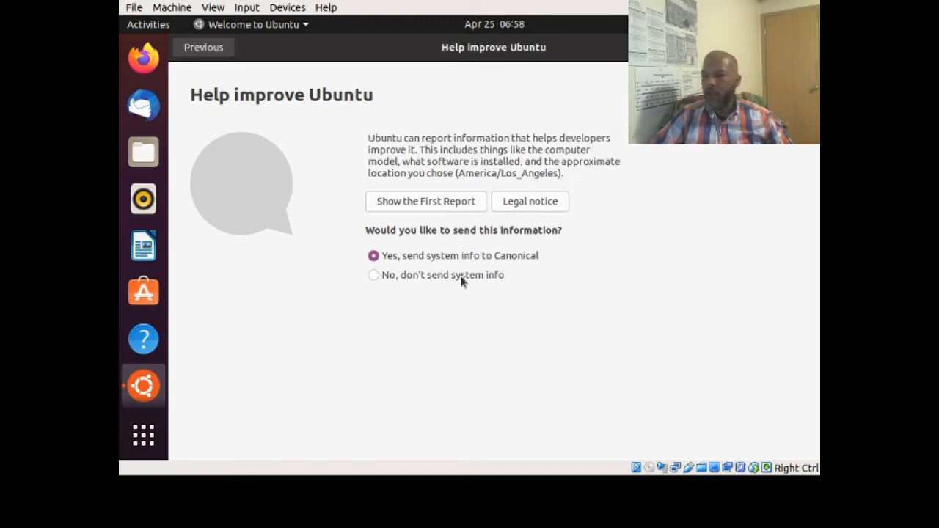
- Choose 'No, don't send system info' and continue to the Privacy page
left_click(409, 277)
left_click(794, 48)
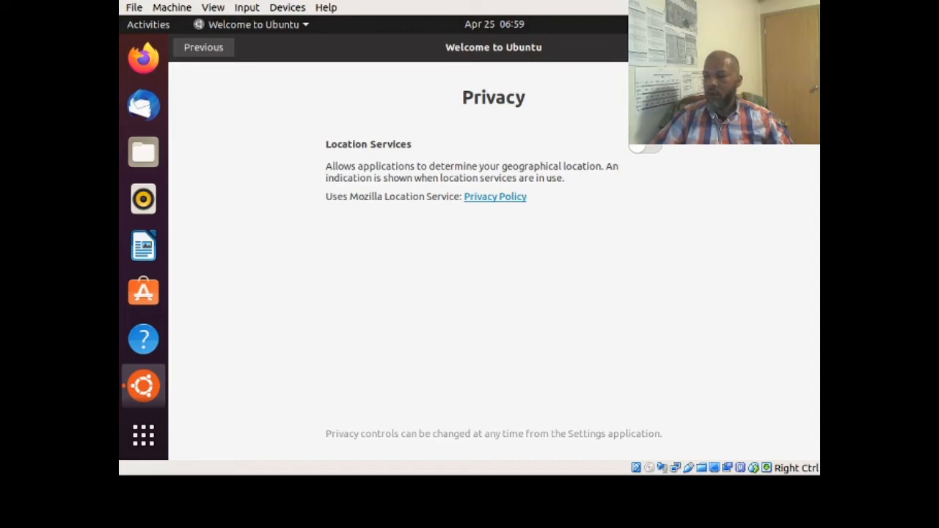
- Keep the Privacy page defaults and continue to the 'You're ready to go!' page
left_click(794, 48)
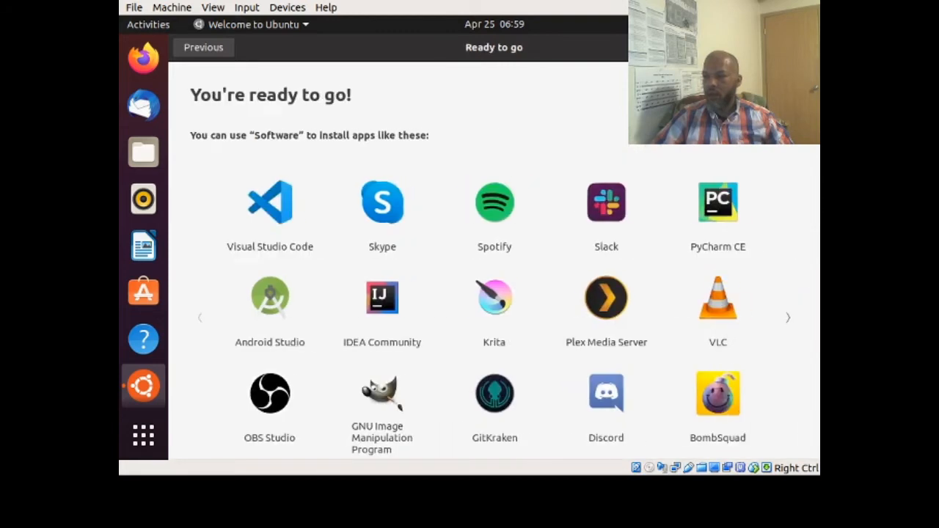
- Scroll up and down through the 'Ready to go' page's suggested apps
scroll(532, 93, "down", 1)
scroll(533, 93, "up", 1)
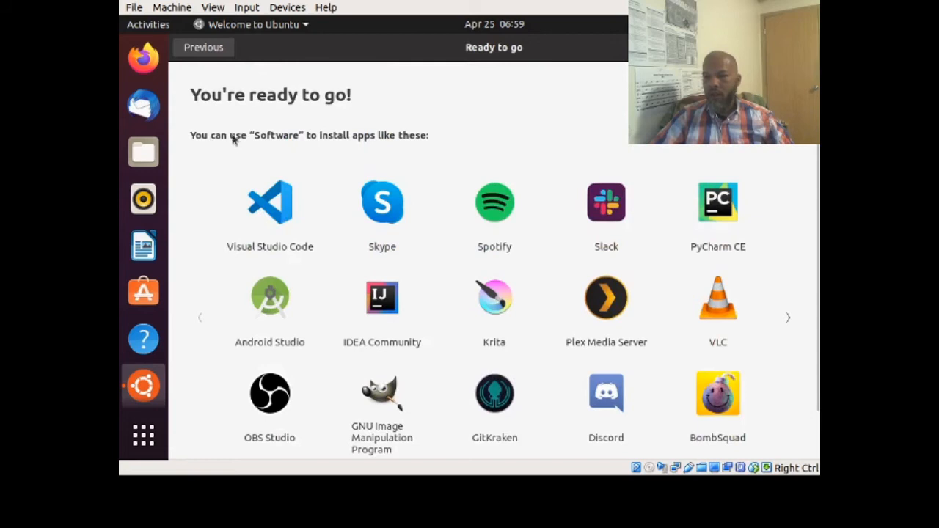
scroll(530, 153, "down", 1)
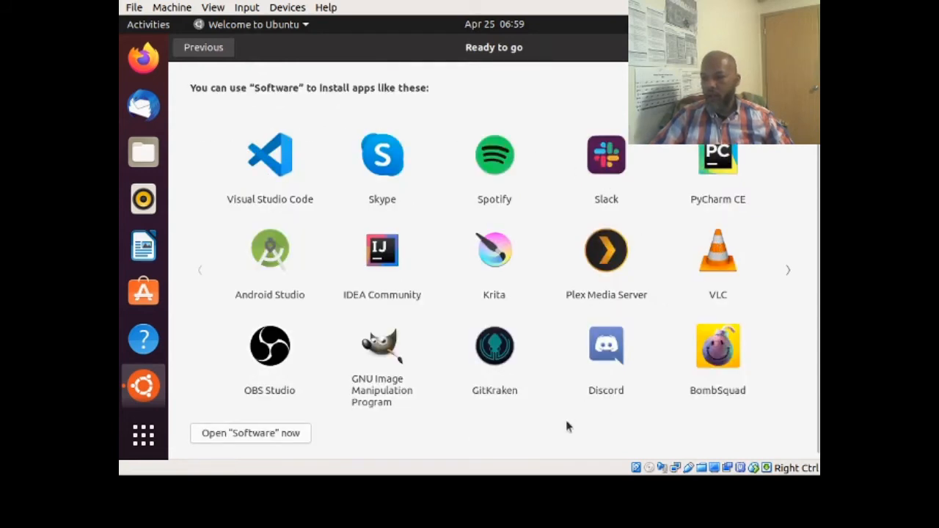
scroll(515, 420, "up", 1)
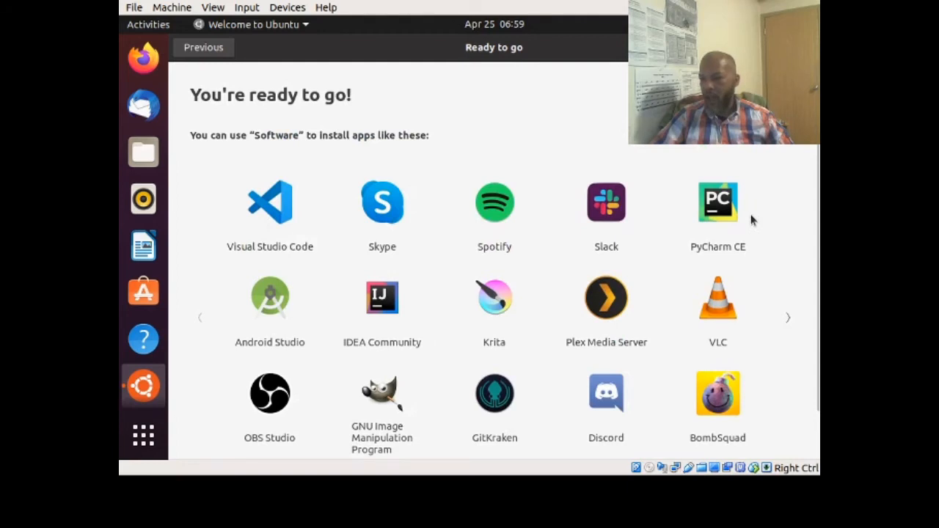
scroll(752, 220, "down", 1)
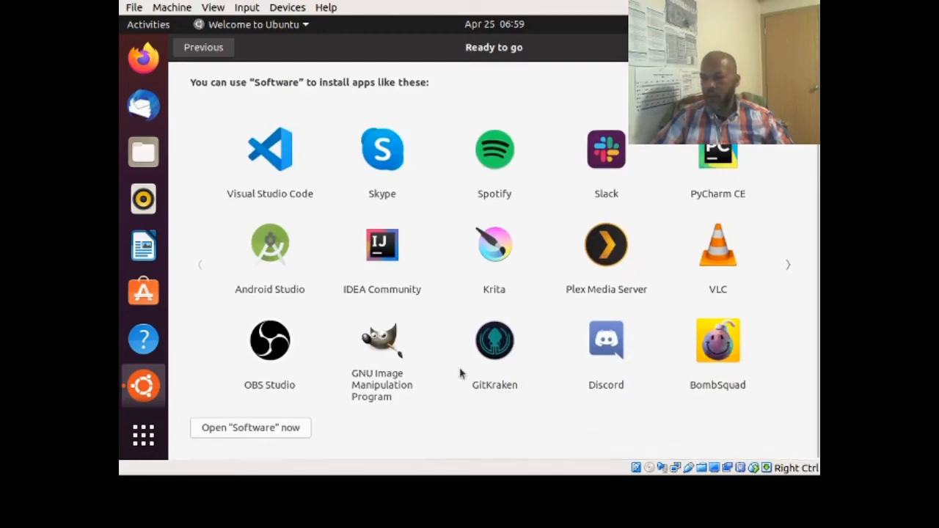
scroll(430, 346, "up", 1)
scroll(429, 346, "down", 1)
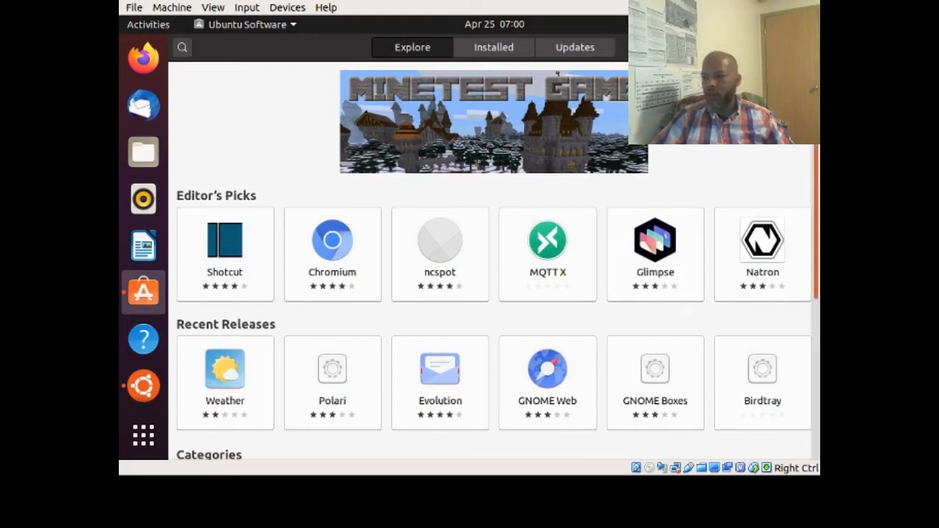
- Browse the Server and Cloud, Finance and Security categories, then close Ubuntu Software
scroll(813, 170, "down", 2)
left_click_drag(813, 170, 817, 301)
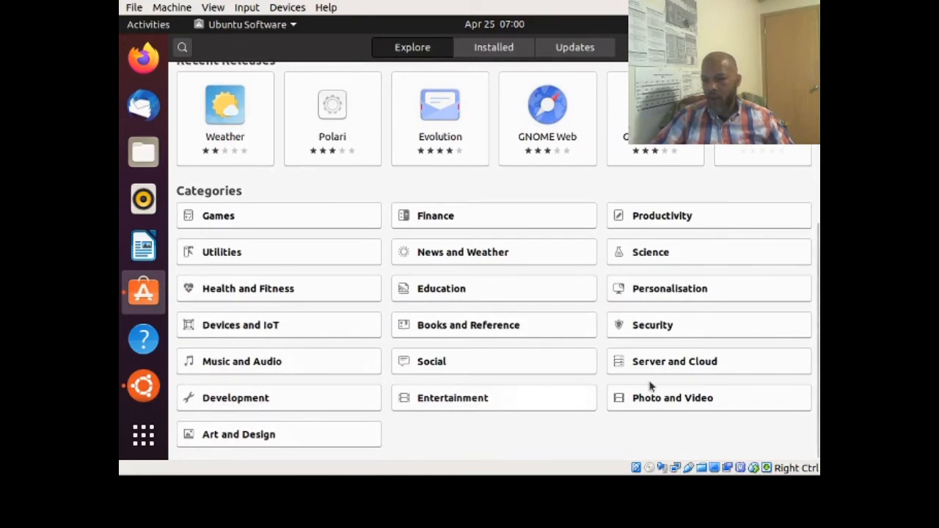
left_click(689, 367)
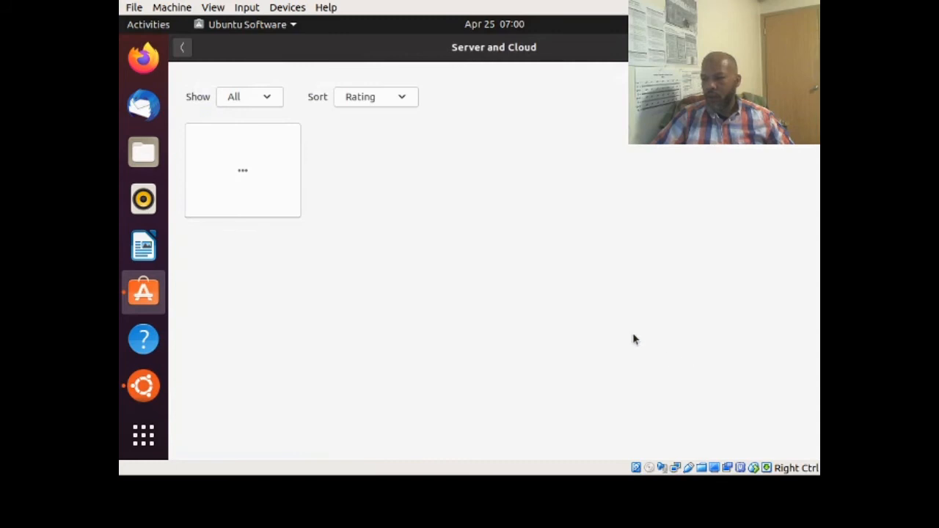
left_click(183, 49)
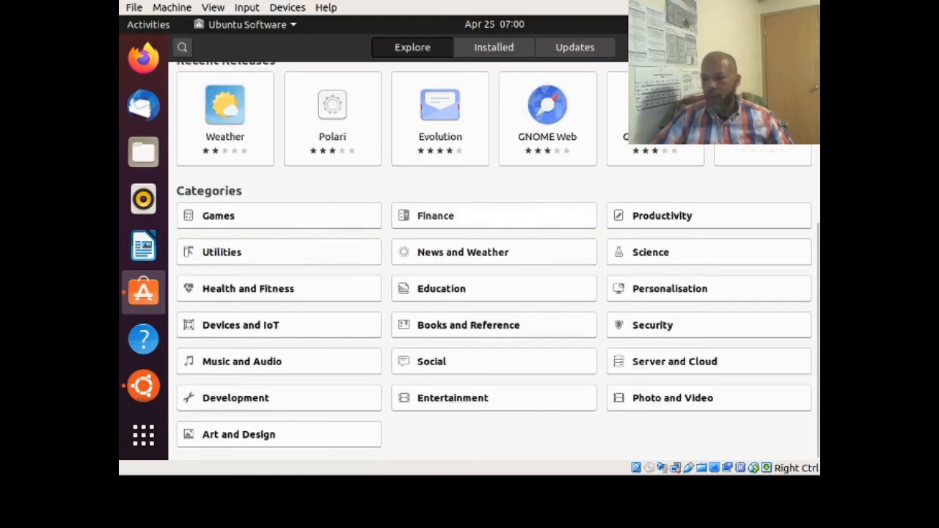
left_click(494, 224)
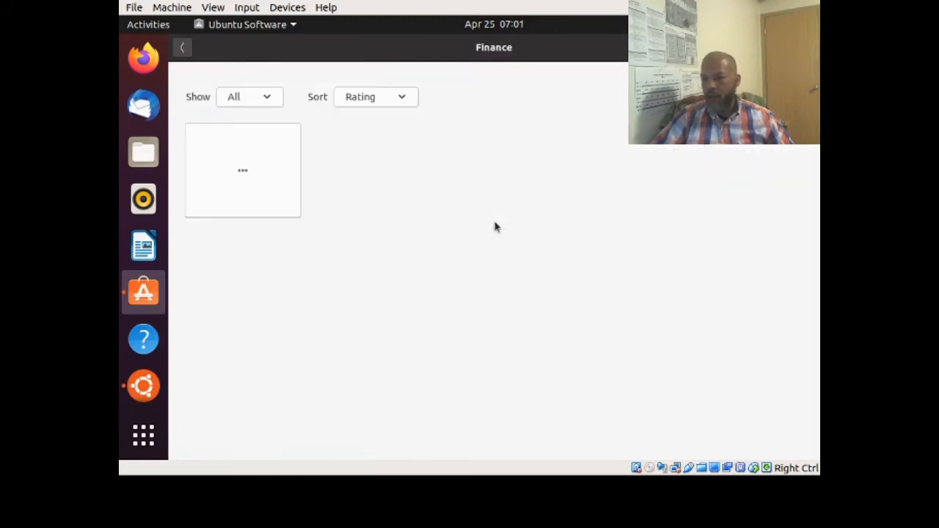
left_click(183, 48)
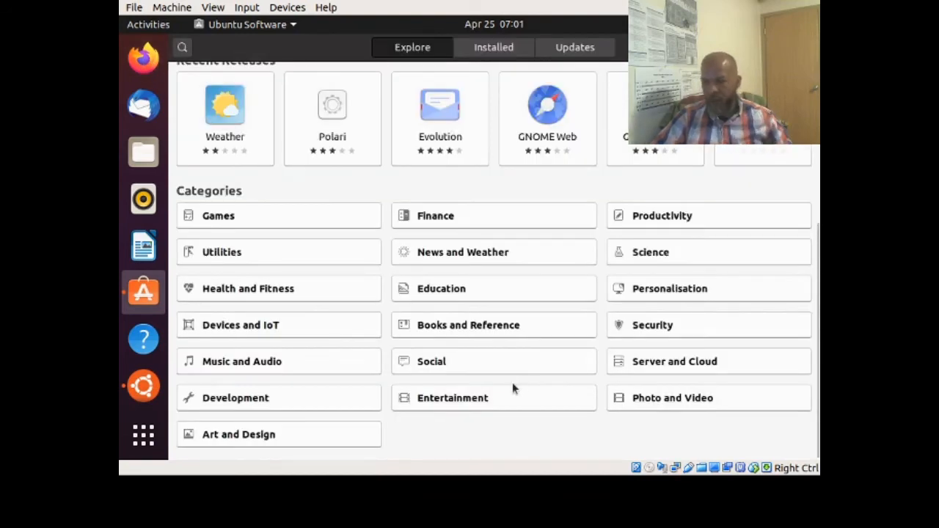
left_click(659, 331)
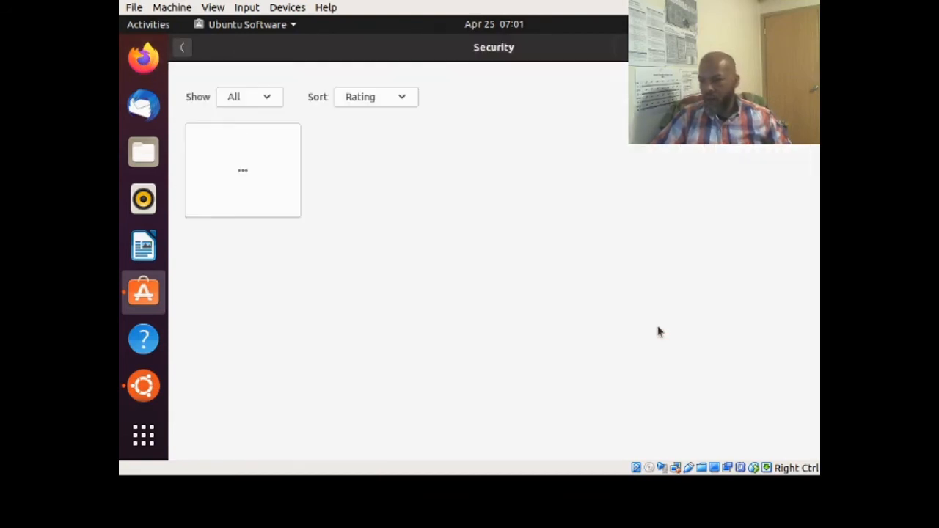
left_click(183, 48)
scroll(531, 223, "up", 5)
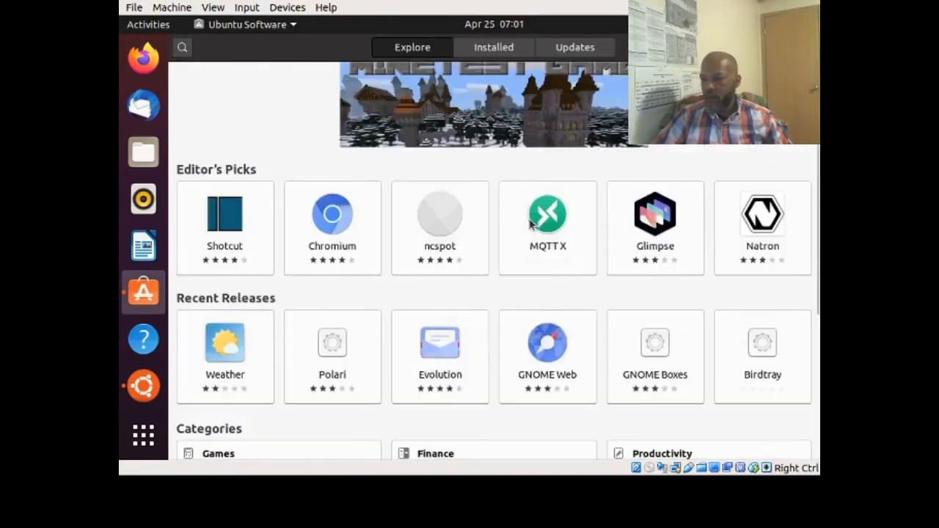
left_click(806, 48)
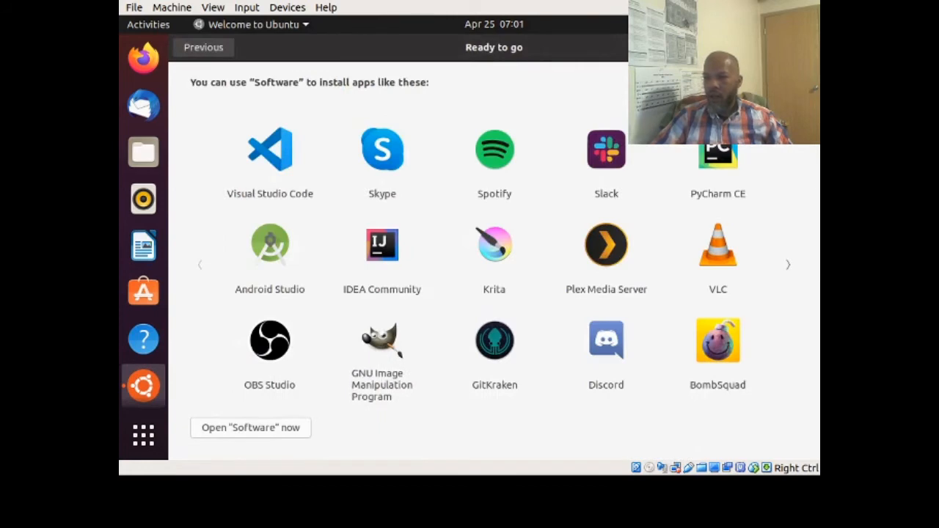
- Close the welcome tour and install the available updates in Software Updater
left_click(799, 48)
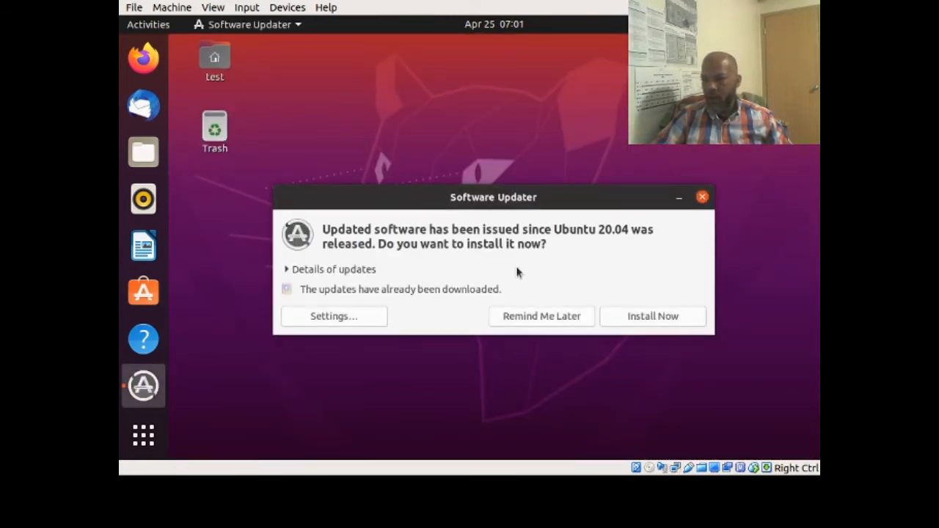
left_click(653, 317)
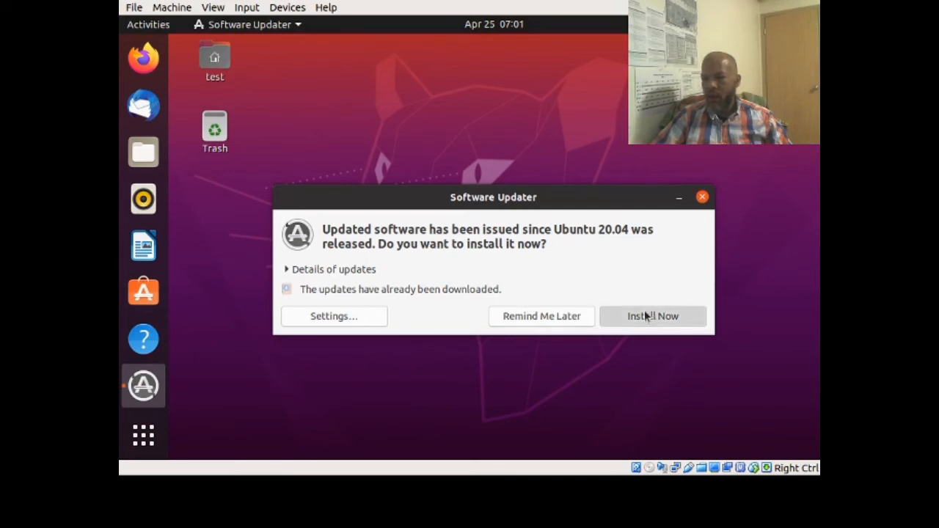
left_click(646, 316)
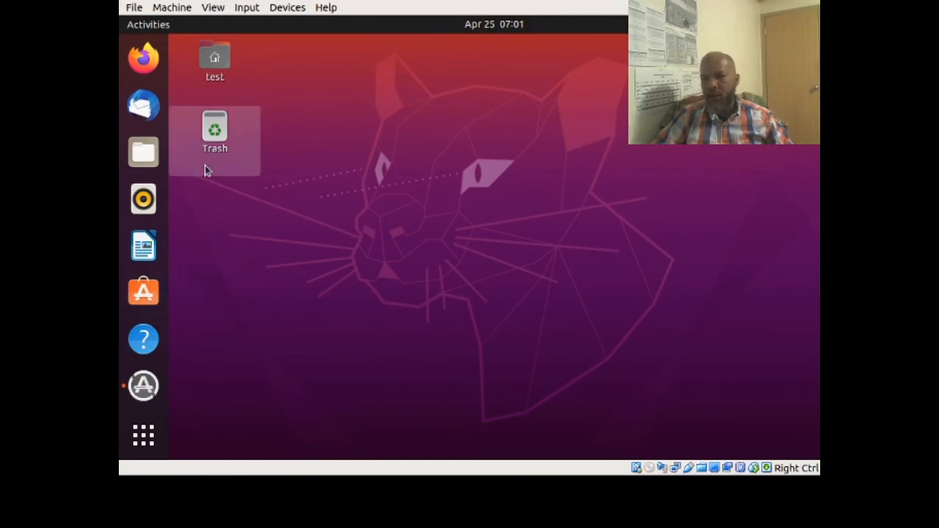
- Bring Software Updater back from the overview and acknowledge its 'up to date' message
left_click_drag(278, 37, 174, 143)
left_click(351, 169)
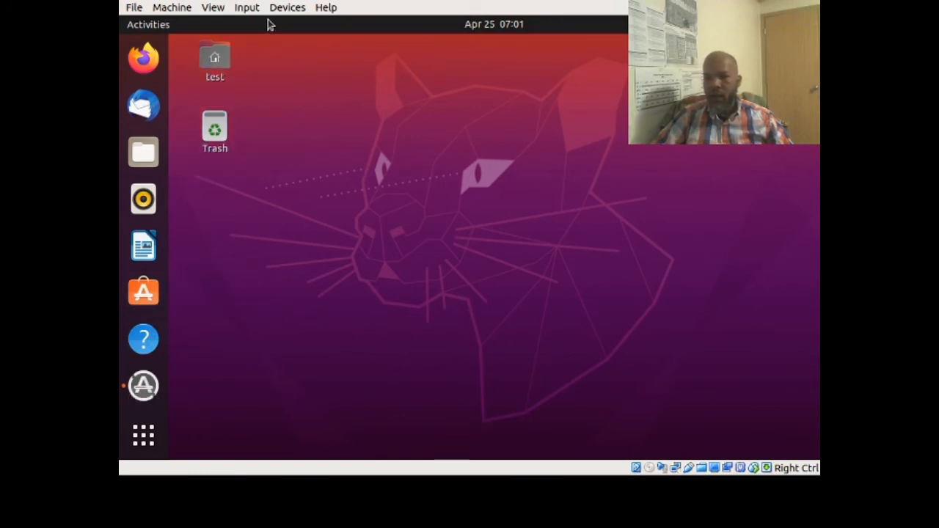
left_click(154, 25)
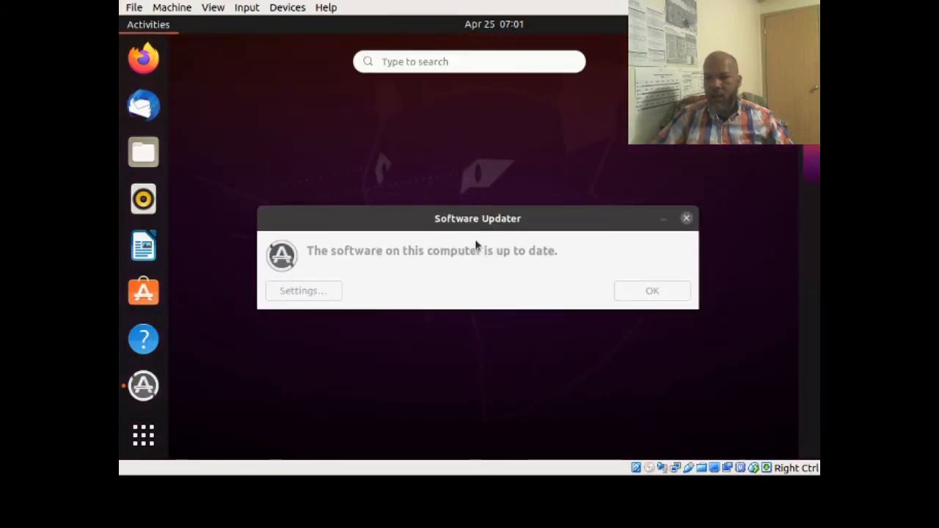
left_click(635, 290)
left_click(653, 271)
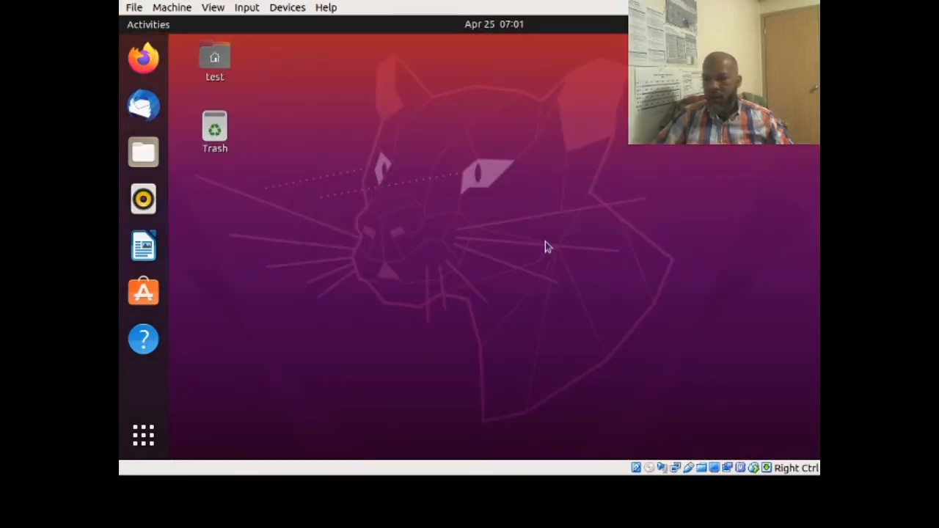
left_click_drag(328, 211, 205, 128)
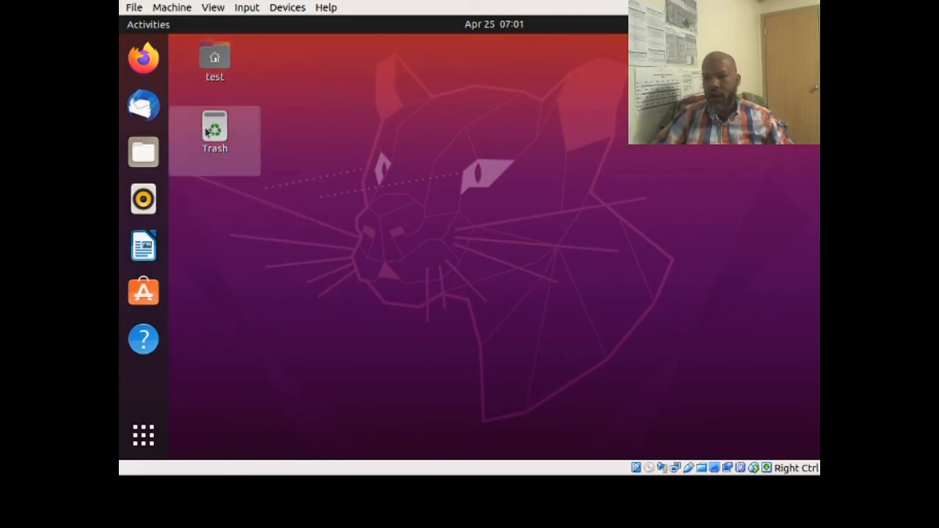
- Open Home in Files and select, then deselect, its Desktop, Documents, Downloads and other folders
left_click(210, 62)
double_click(210, 62)
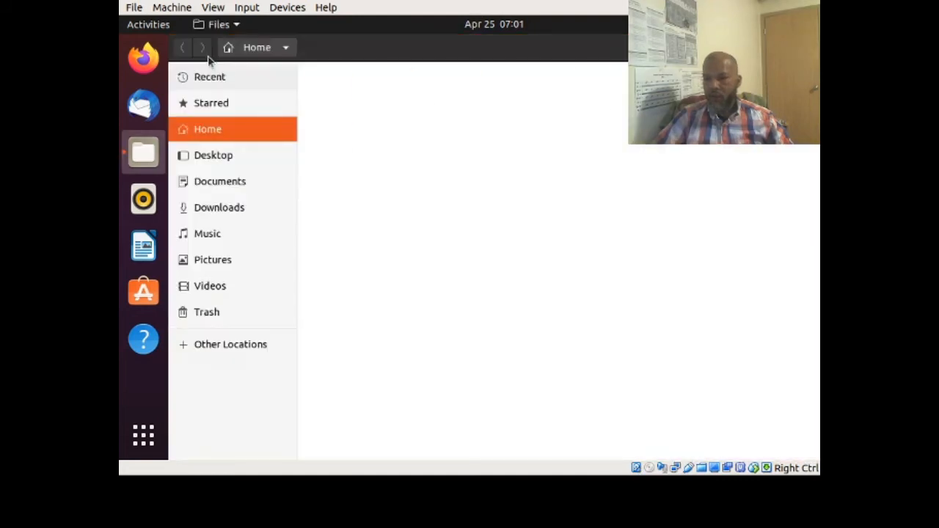
left_click_drag(320, 174, 694, 87)
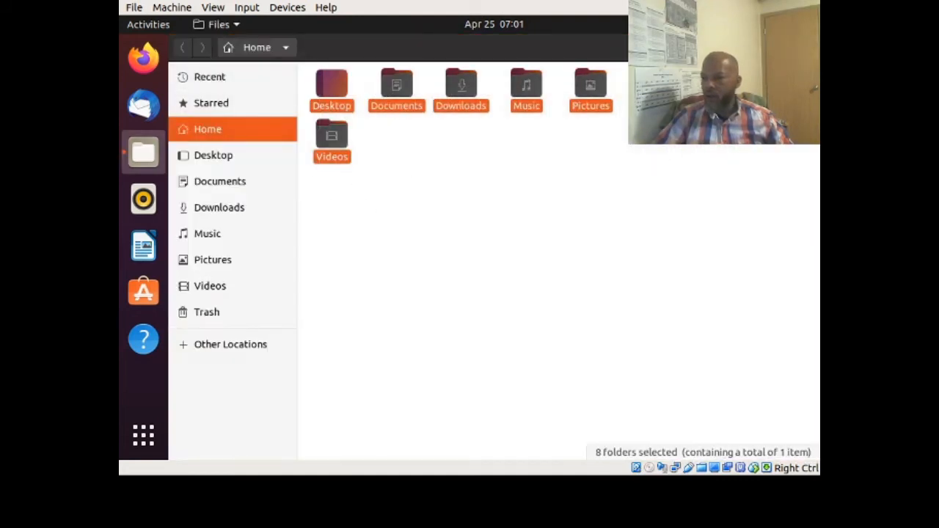
left_click(614, 200)
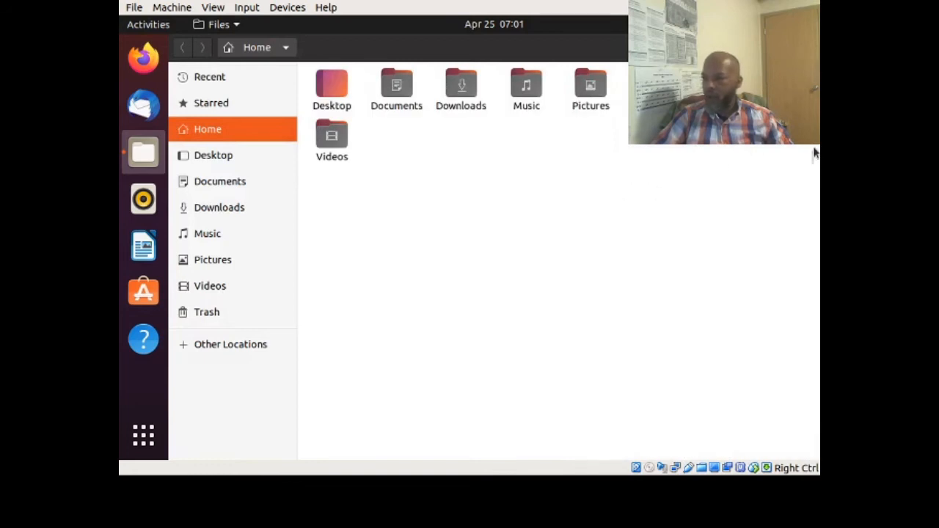
left_click_drag(812, 164, 347, 86)
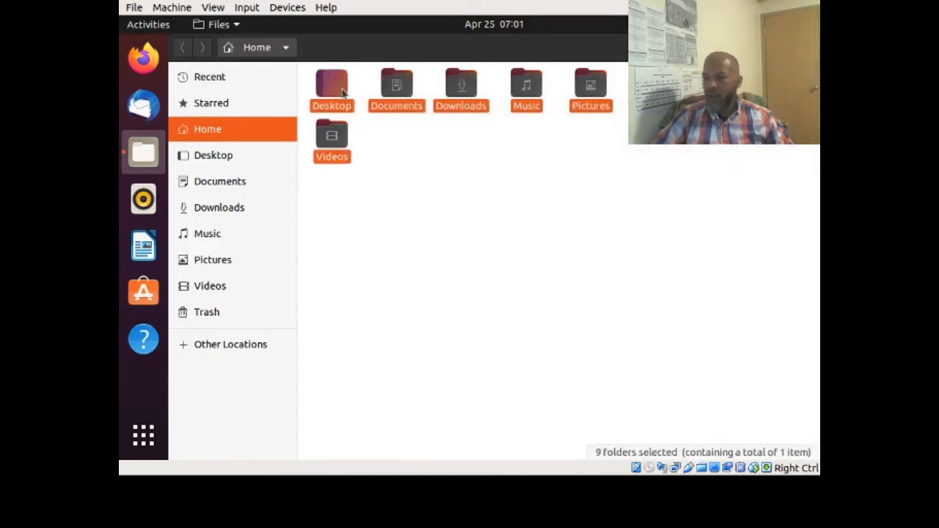
left_click(403, 154)
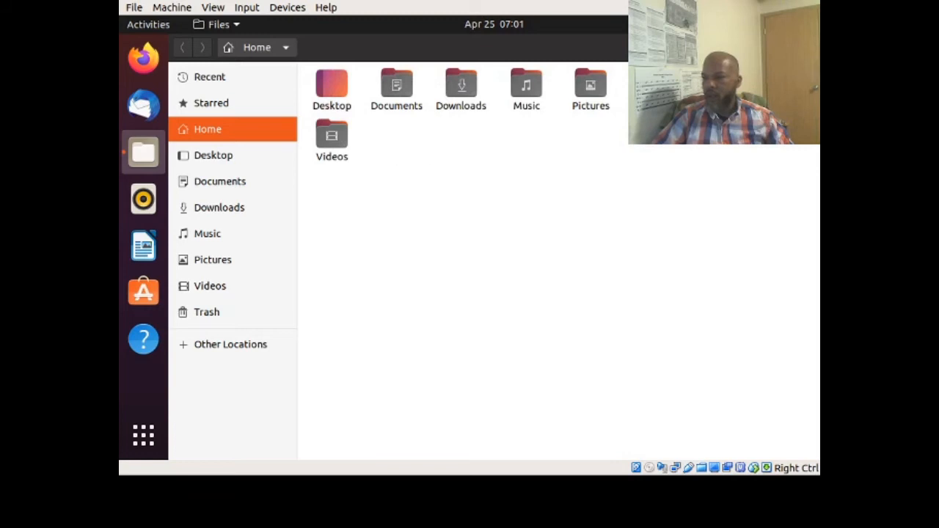
- From the top-right system menu, check the Power Off / Log Out options and launch Settings
left_click(791, 24)
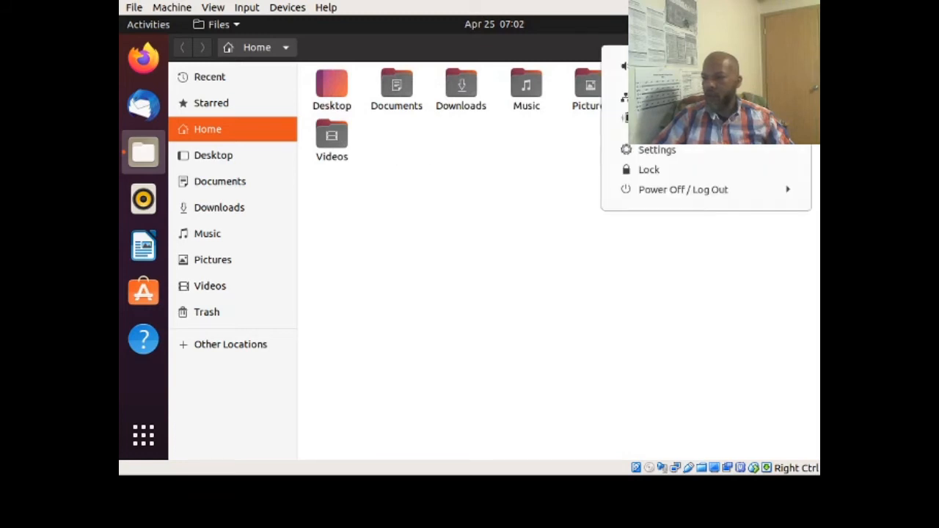
left_click(596, 27)
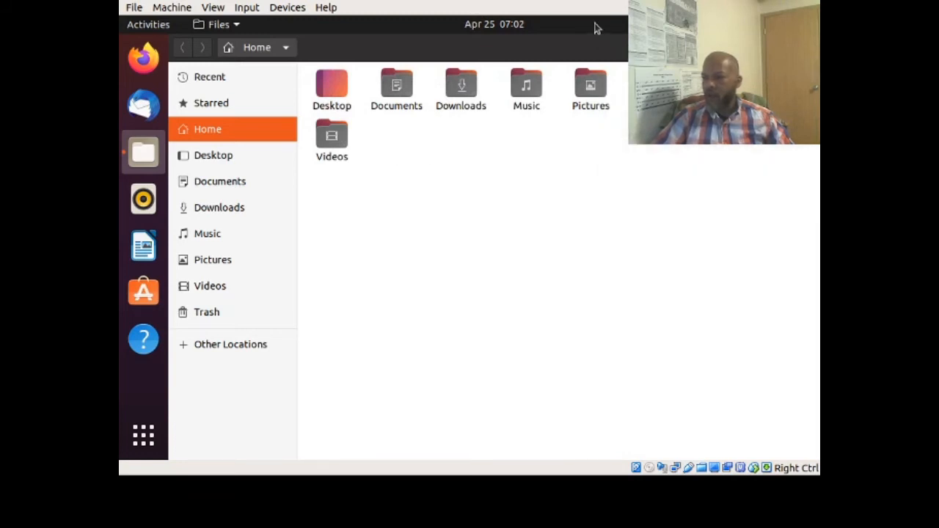
left_click(791, 25)
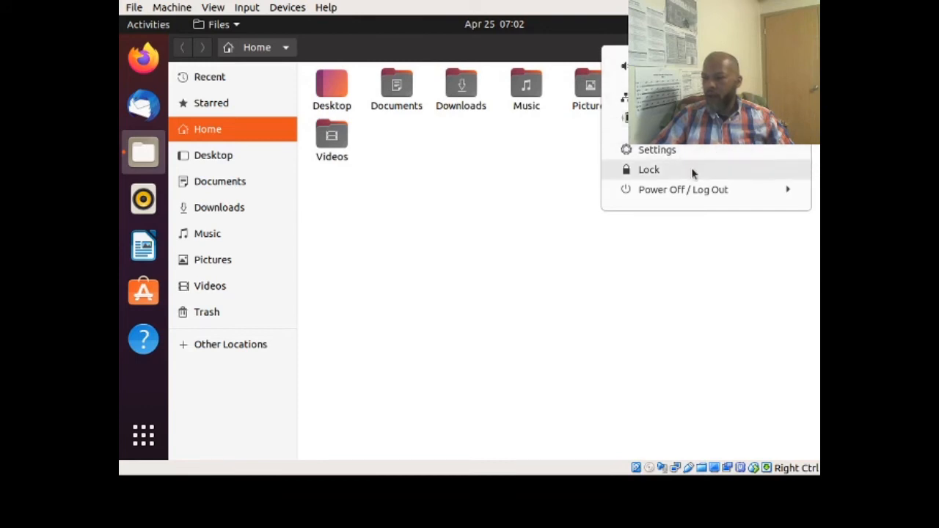
left_click(780, 190)
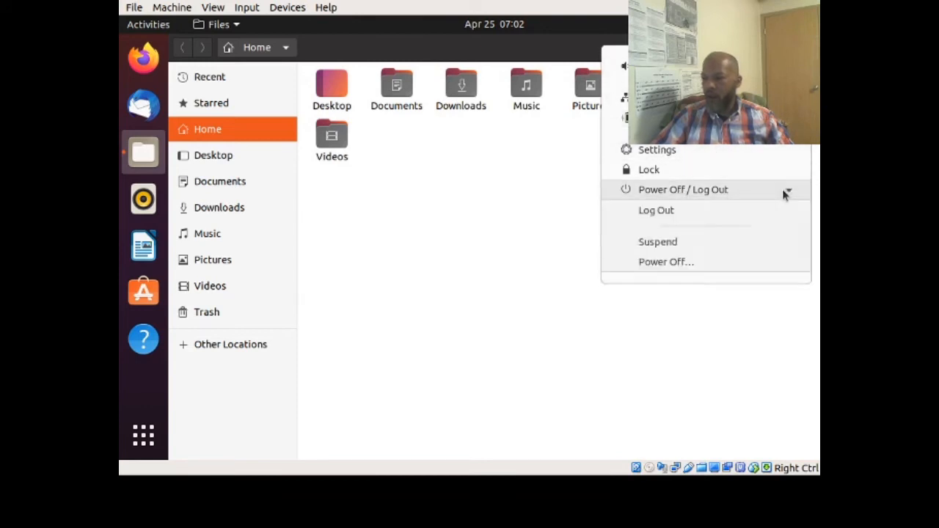
left_click(692, 151)
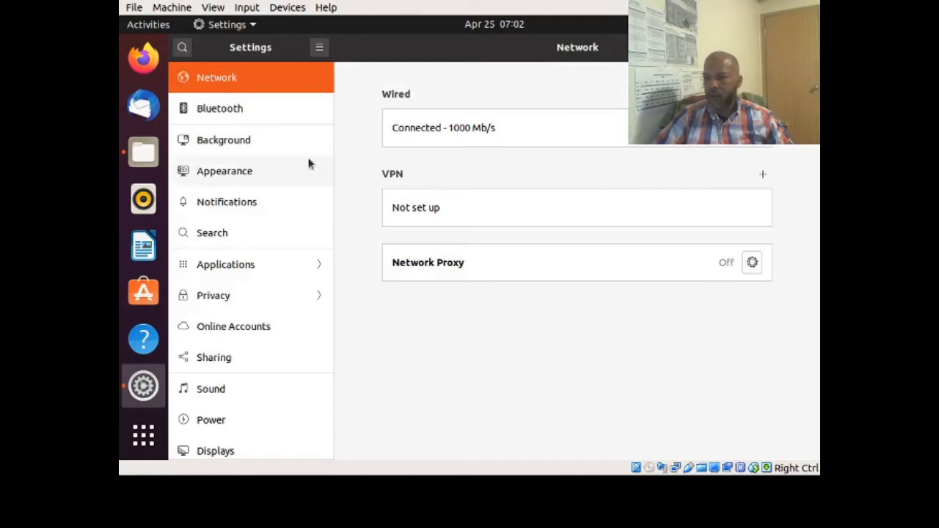
- Pass through Bluetooth to Background, pick the orange puck table photo as wallpaper, then view Appearance
left_click(221, 113)
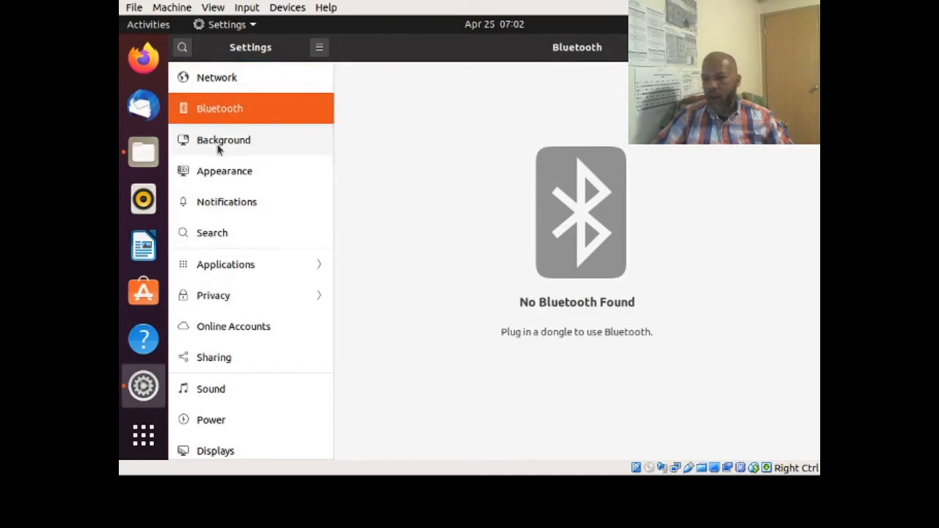
left_click(222, 139)
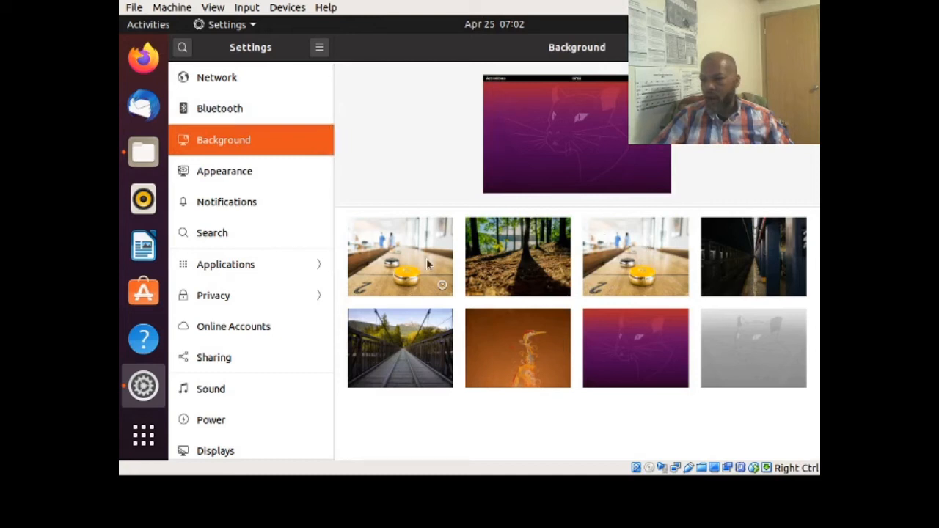
left_click(444, 281)
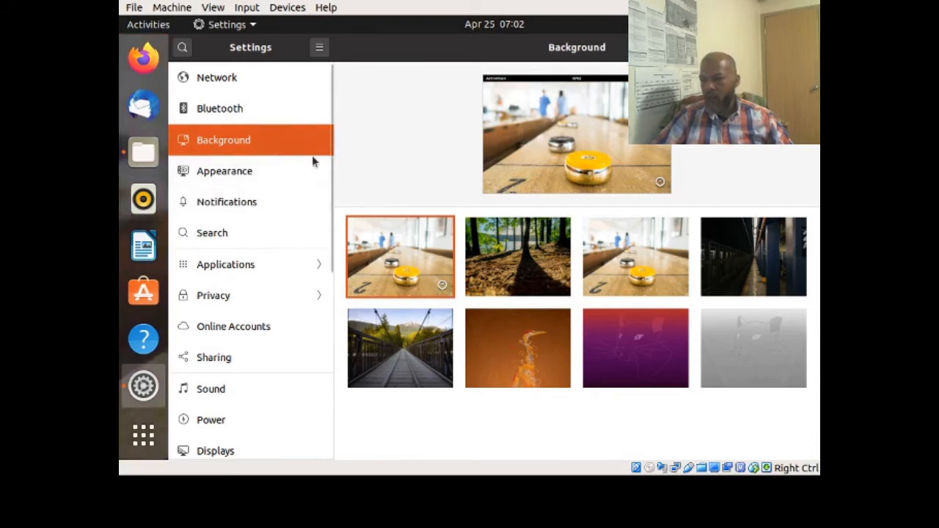
left_click(217, 175)
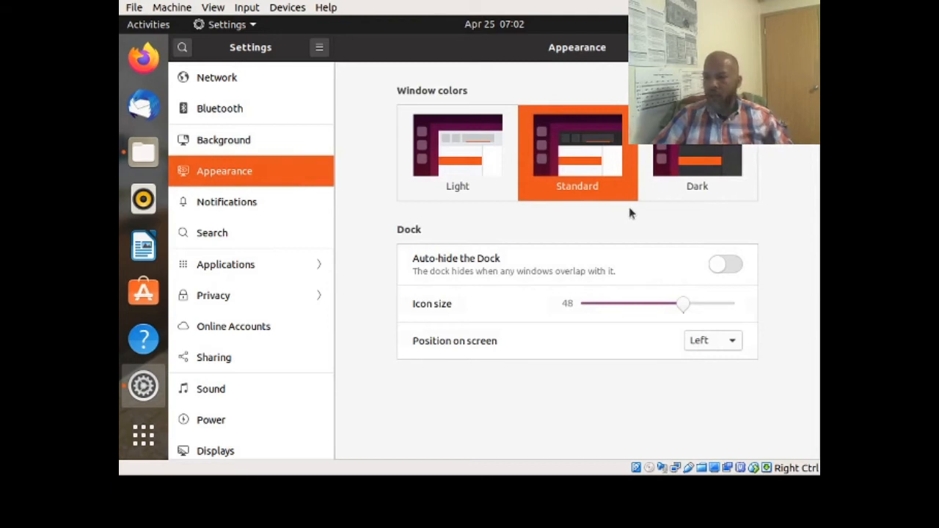
- Try Dark, Light and Standard window colours, settle on Dark, then view Notifications
left_click(683, 176)
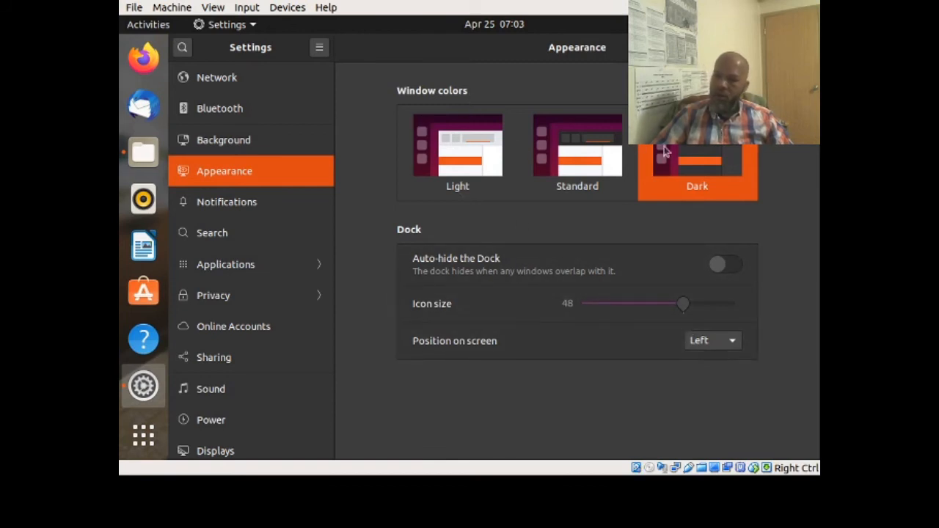
left_click(483, 160)
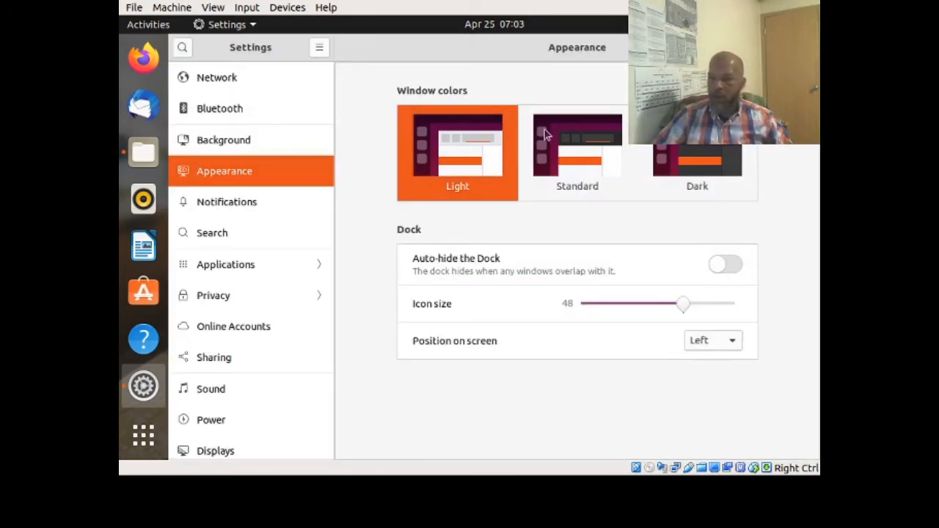
left_click(563, 150)
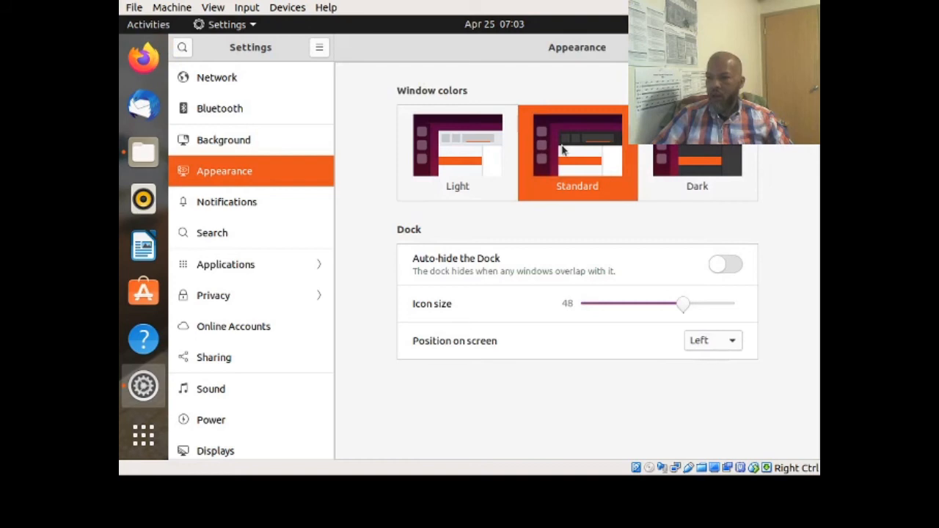
left_click(464, 144)
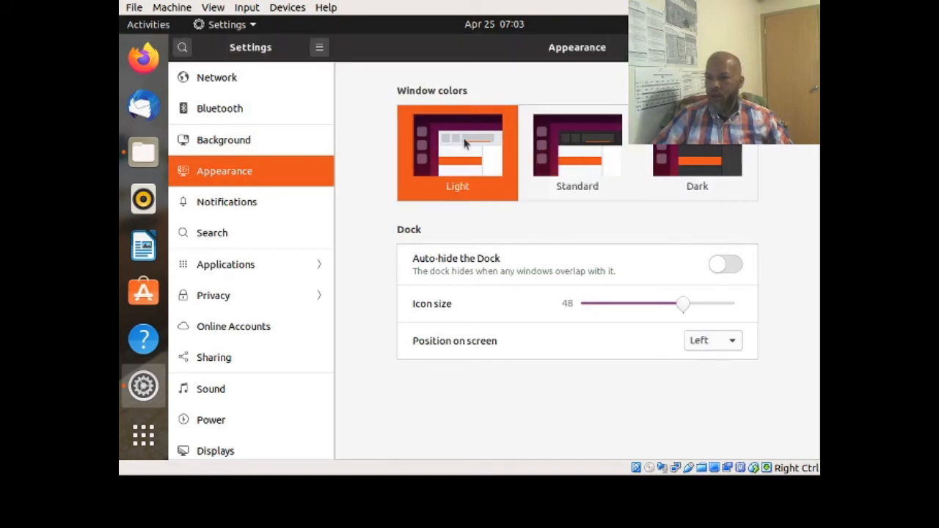
left_click(563, 151)
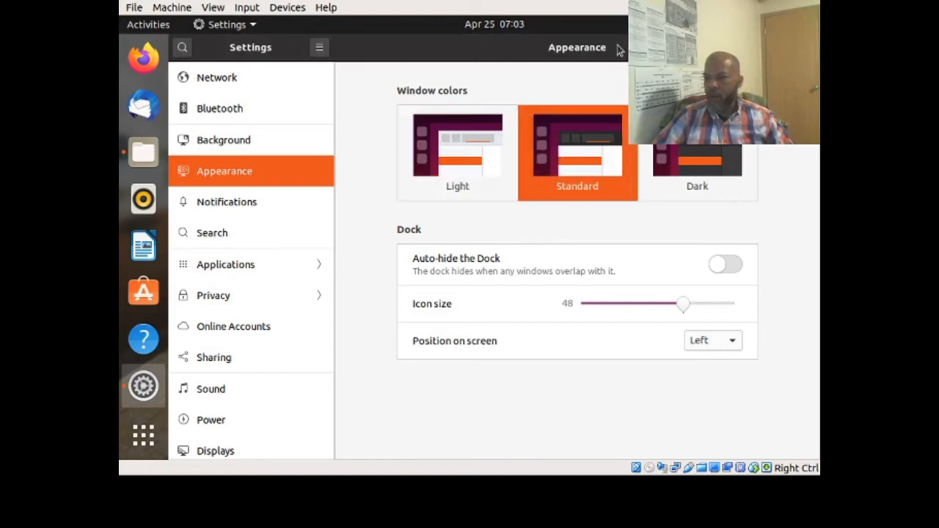
left_click(682, 156)
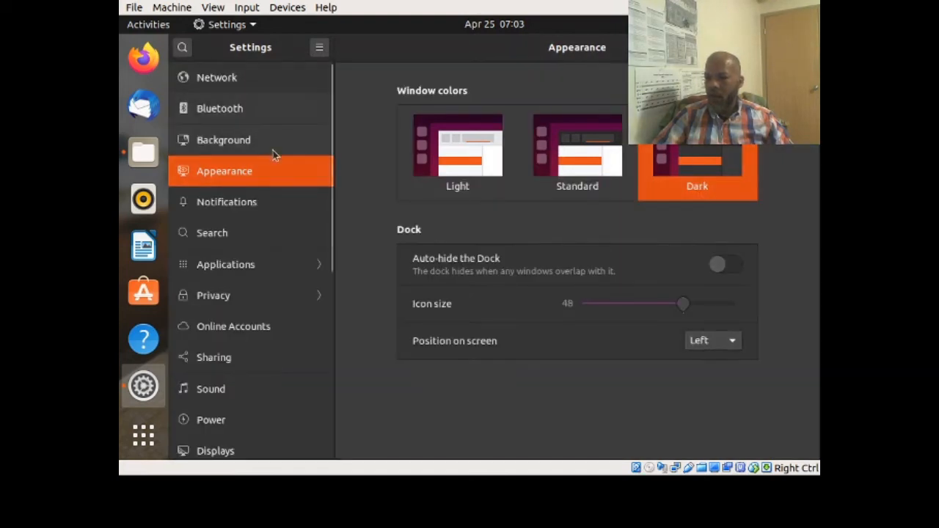
left_click(237, 202)
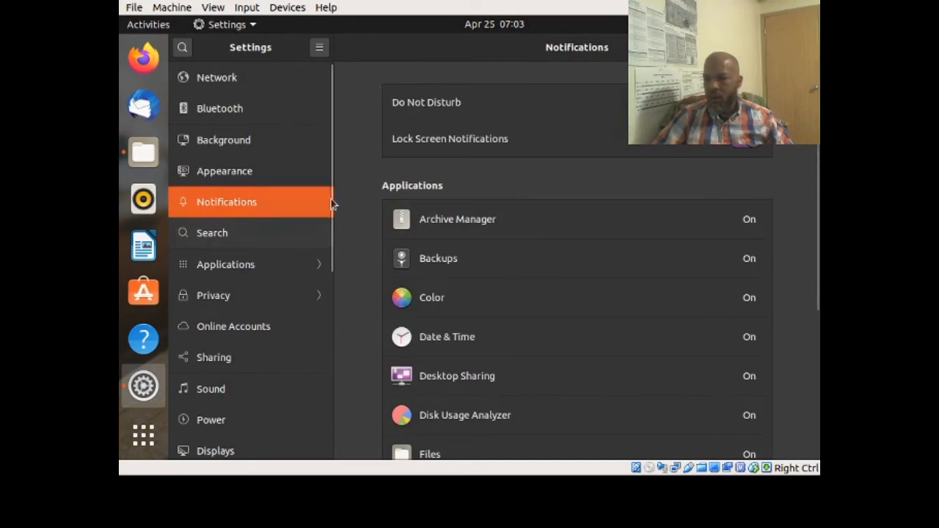
- Browse the Search and Applications settings pages, then return to the main categories
left_click(245, 233)
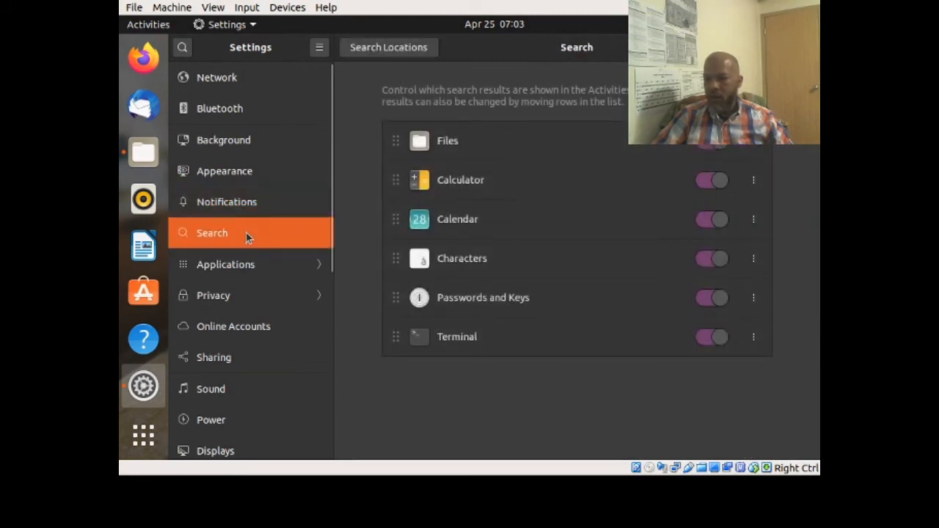
left_click(232, 263)
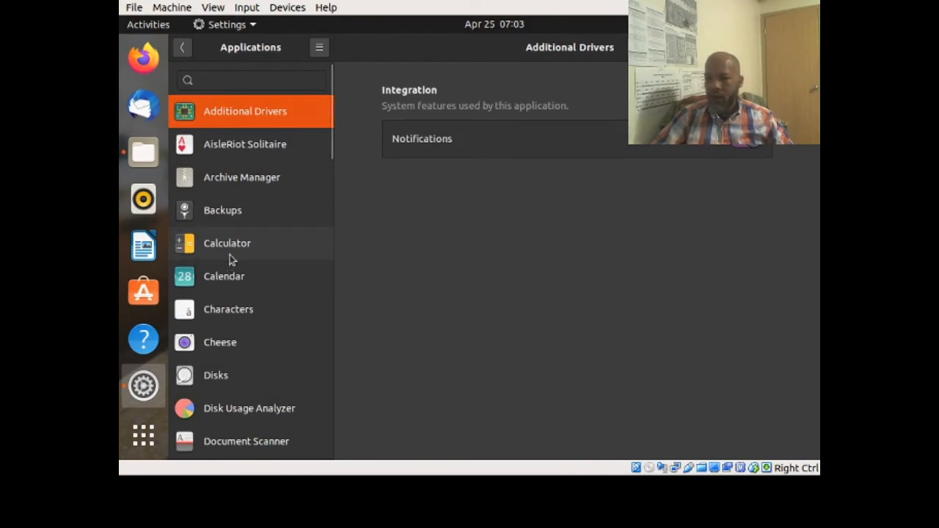
scroll(230, 256, "down", 5)
scroll(230, 257, "down", 5)
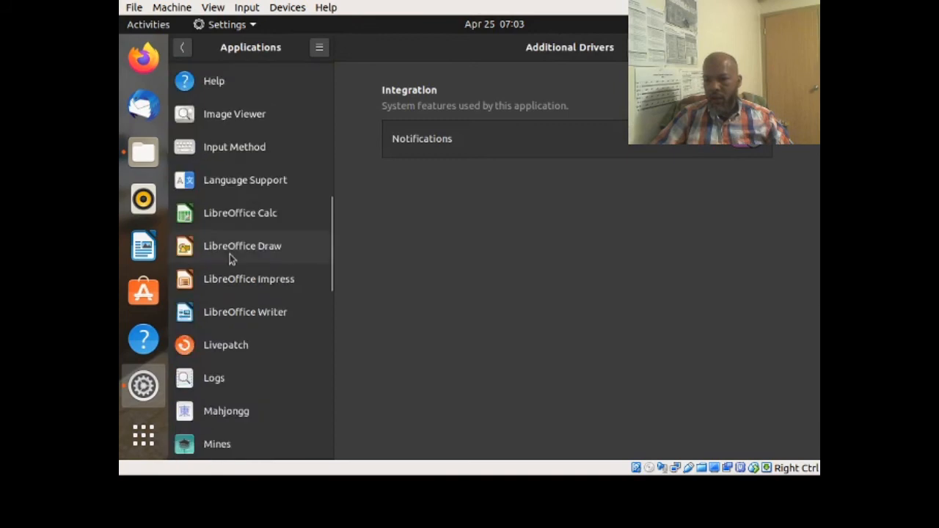
scroll(230, 257, "up", 8)
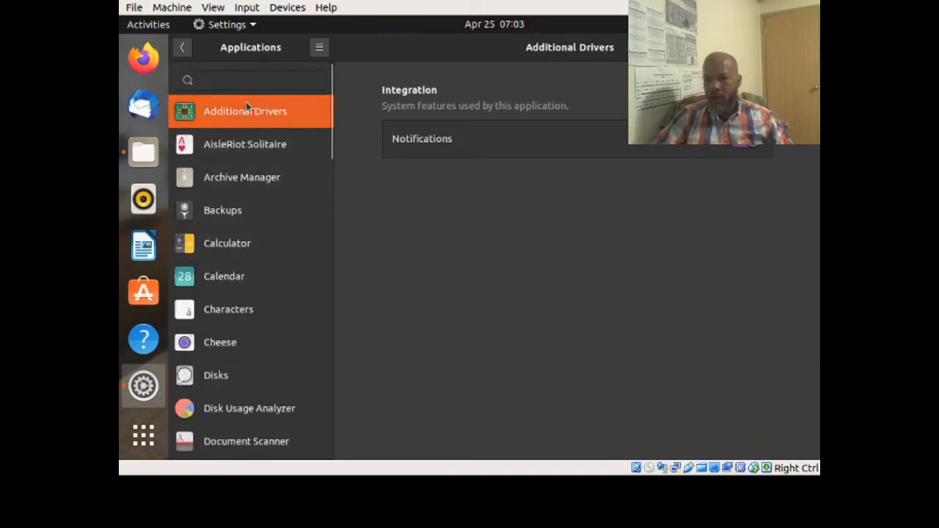
left_click(182, 47)
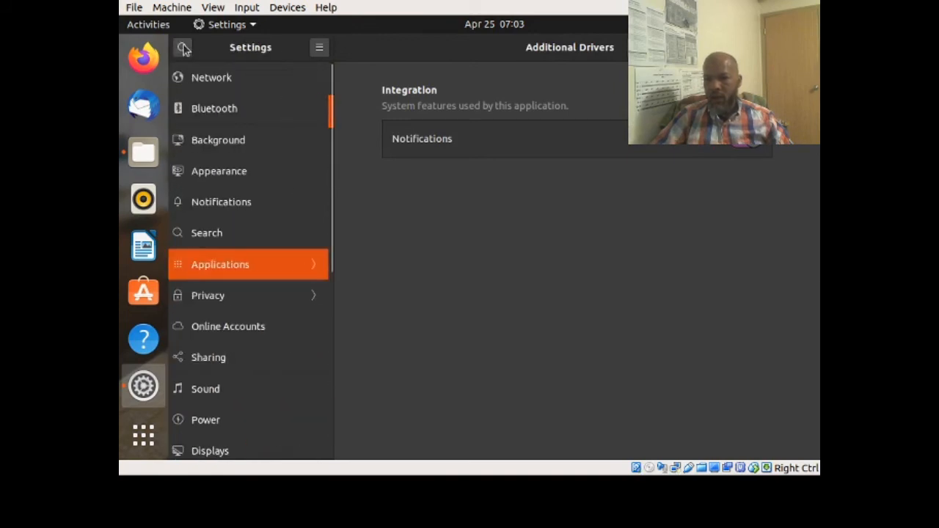
- Review the Characters app's search and notification permissions, then open Privacy settings
left_click(272, 265)
left_click(218, 316)
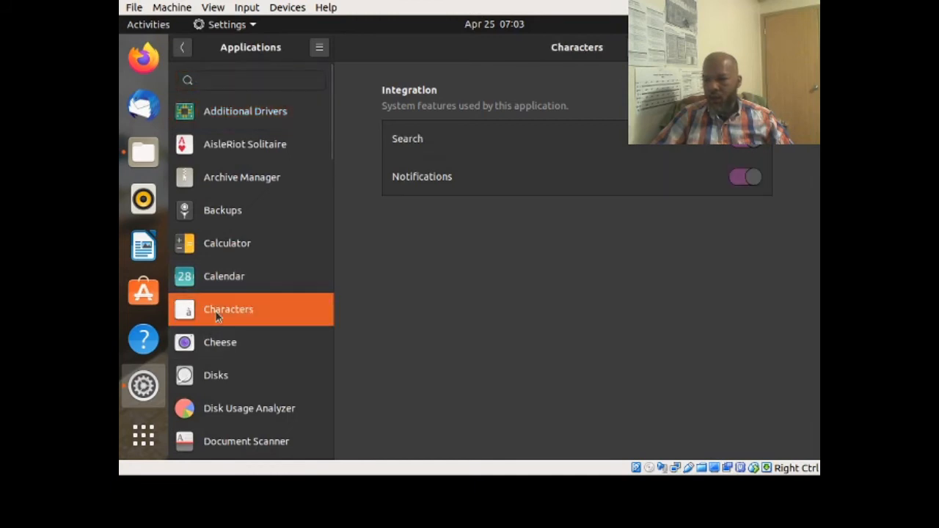
scroll(235, 343, "down", 3)
scroll(235, 343, "down", 5)
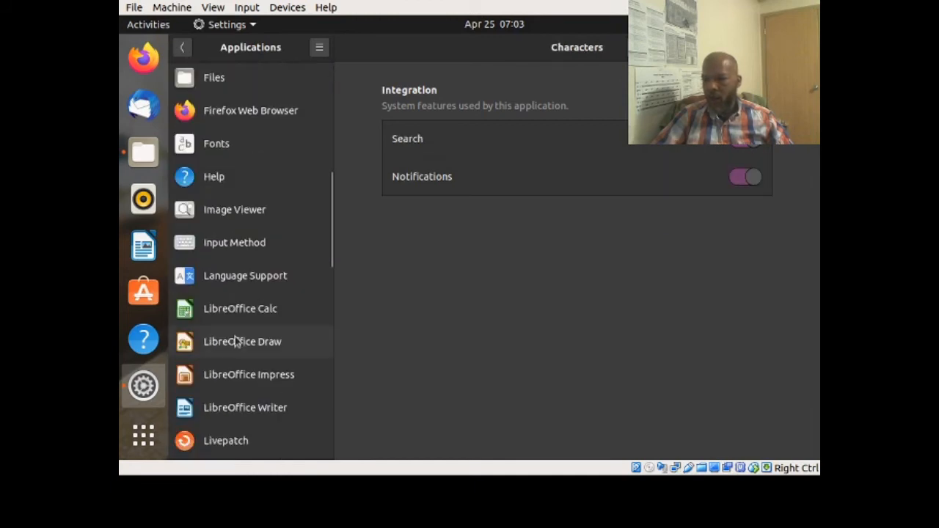
scroll(236, 335, "down", 5)
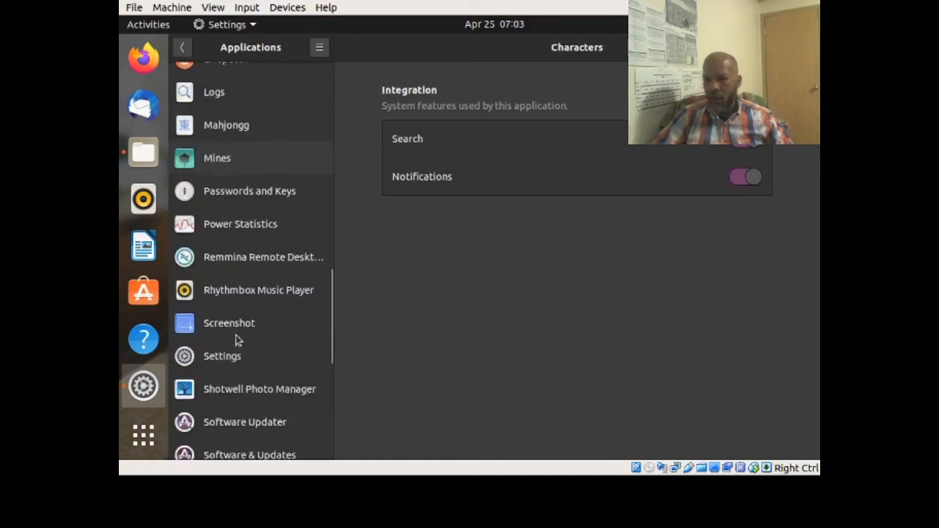
scroll(236, 341, "up", 10)
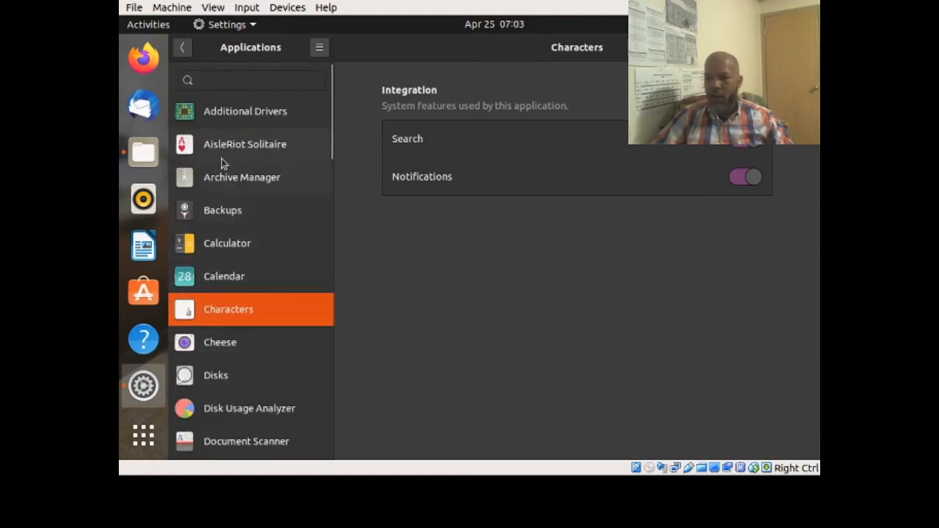
left_click(183, 49)
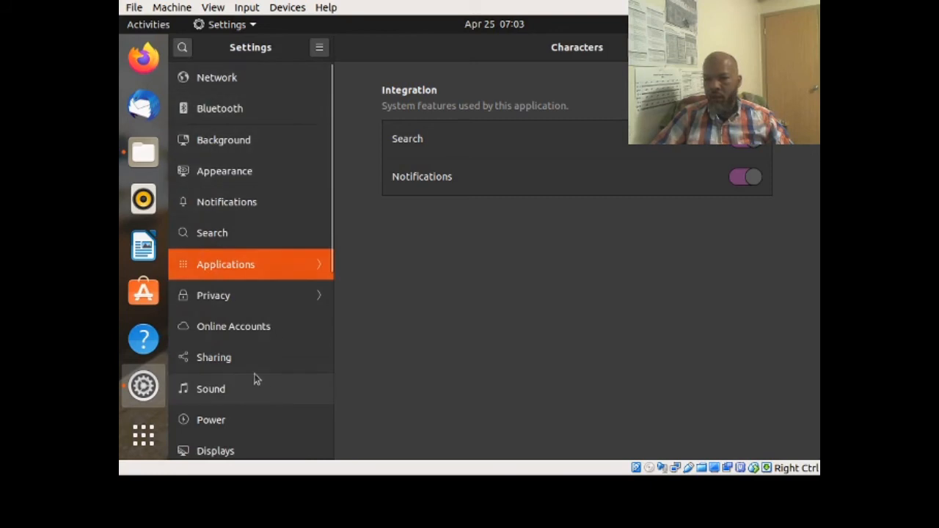
left_click(277, 298)
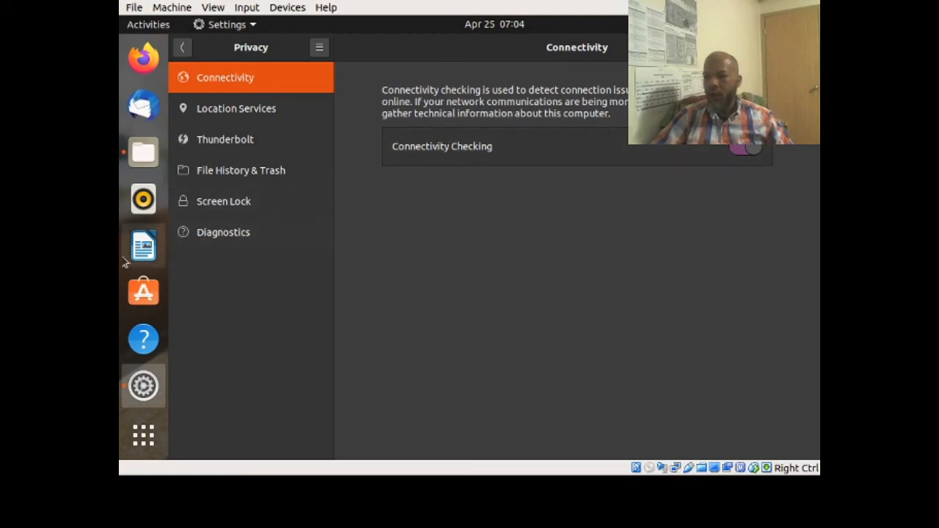
- Review Location Services, Thunderbolt, File History & Trash, Screen Lock and Diagnostics privacy pages
left_click(205, 117)
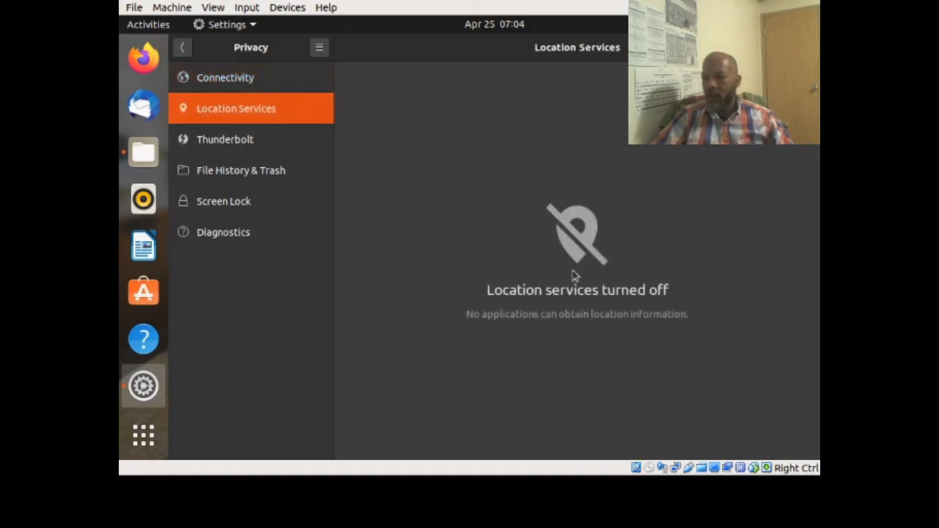
left_click(229, 141)
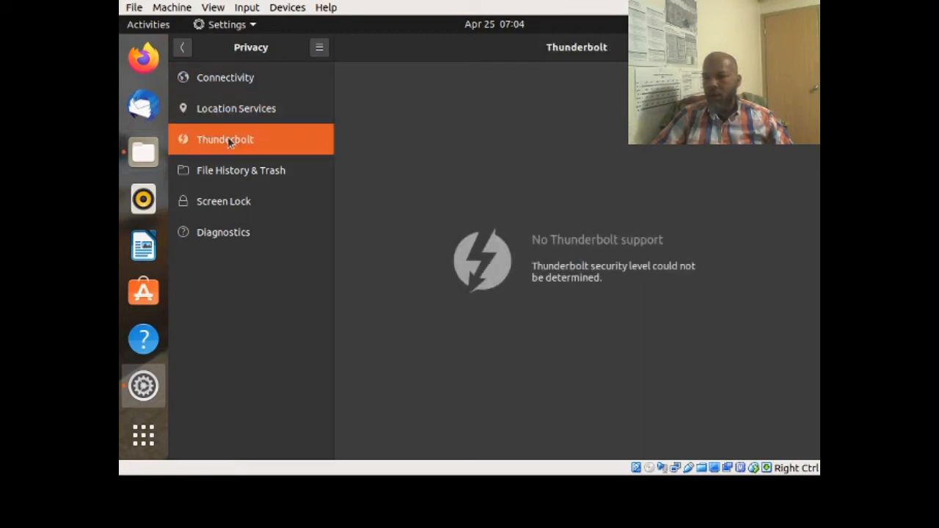
left_click(227, 179)
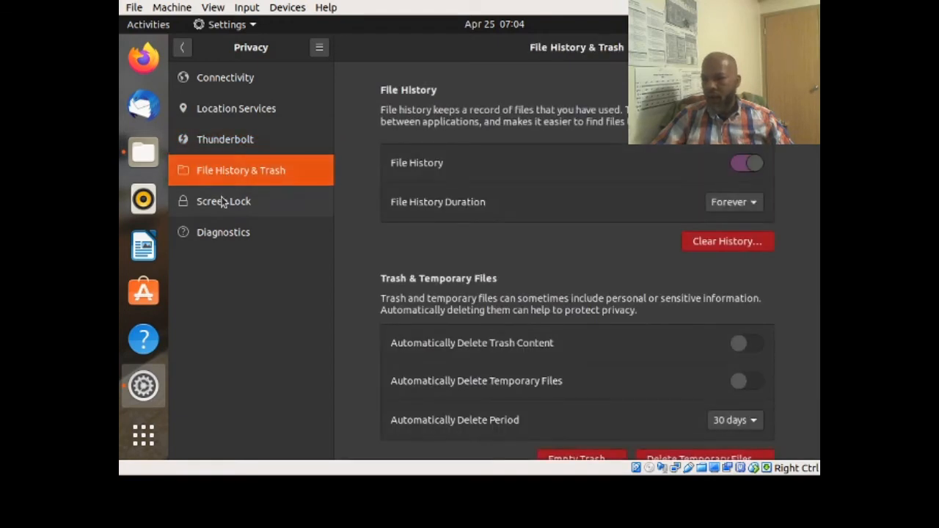
scroll(339, 242, "down", 1)
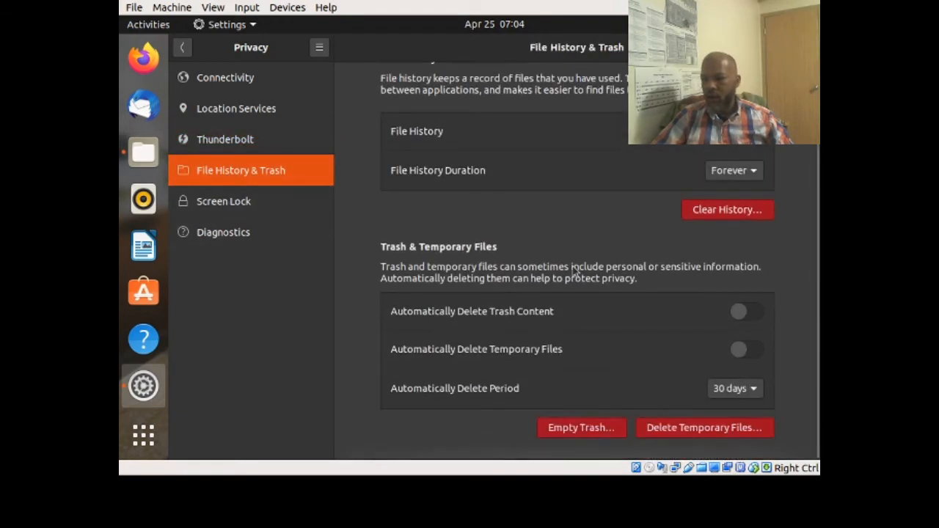
scroll(339, 246, "up", 1)
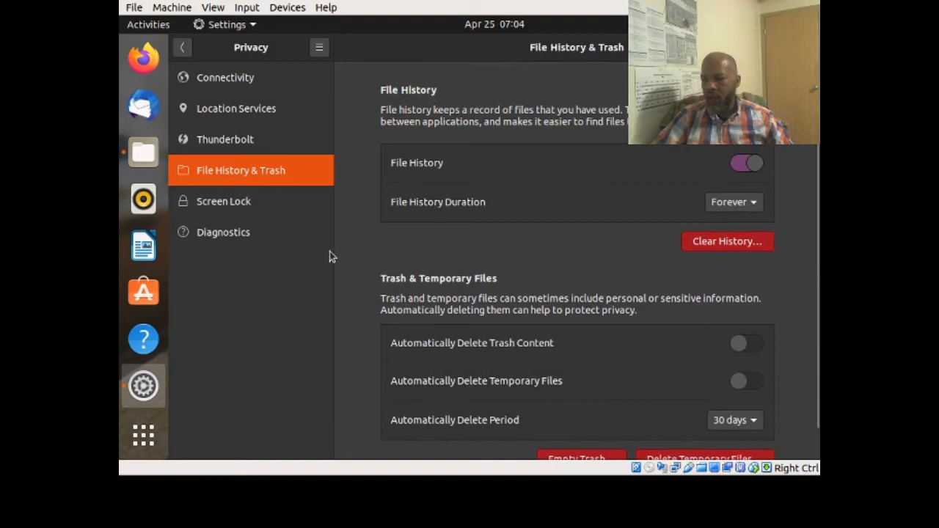
left_click(248, 205)
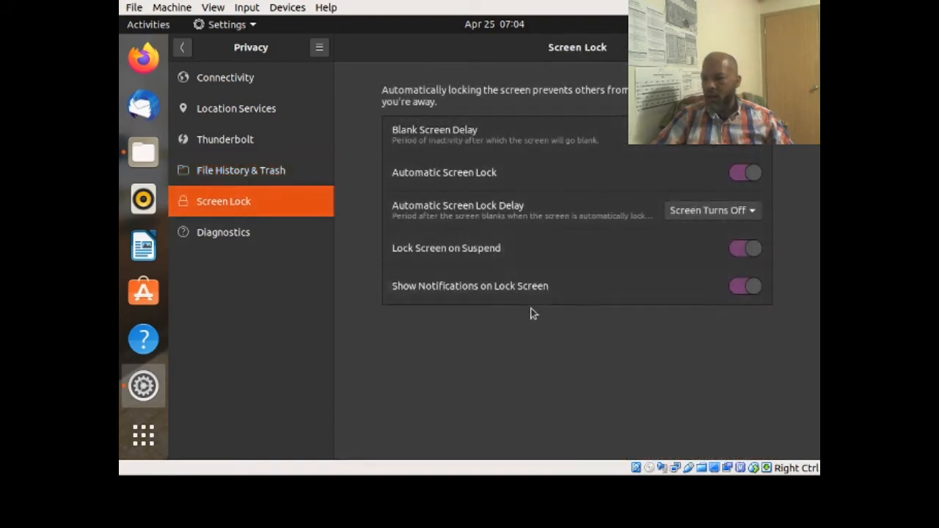
left_click(211, 233)
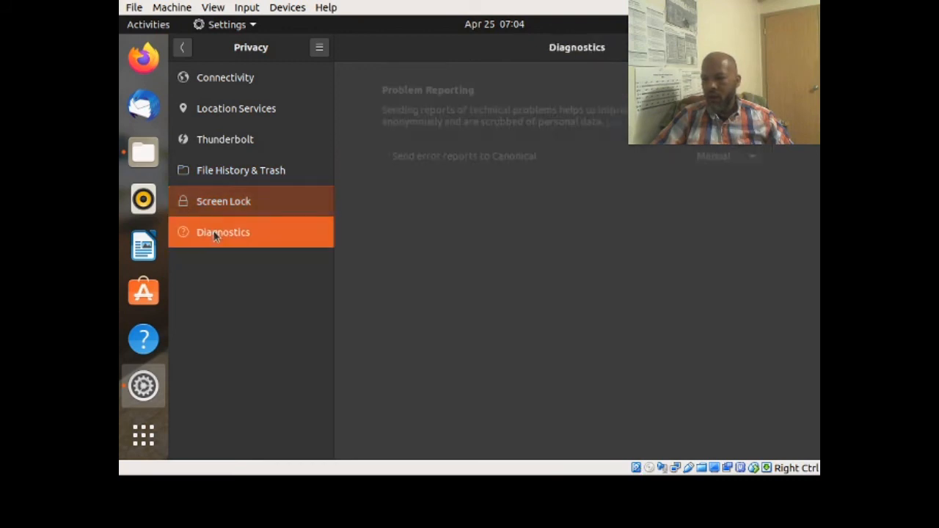
left_click(185, 48)
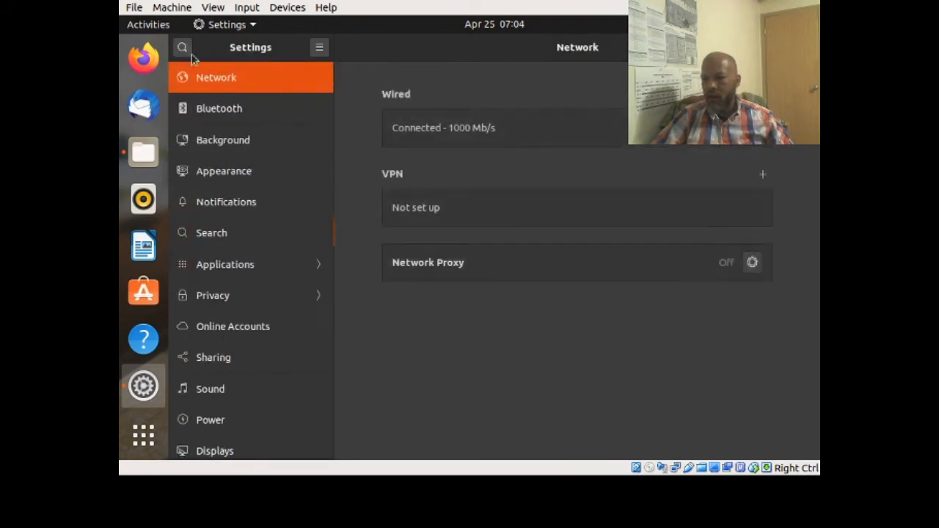
- Browse the Online Accounts, Sharing, Displays and Mouse & Touchpad settings pages
scroll(255, 191, "down", 2)
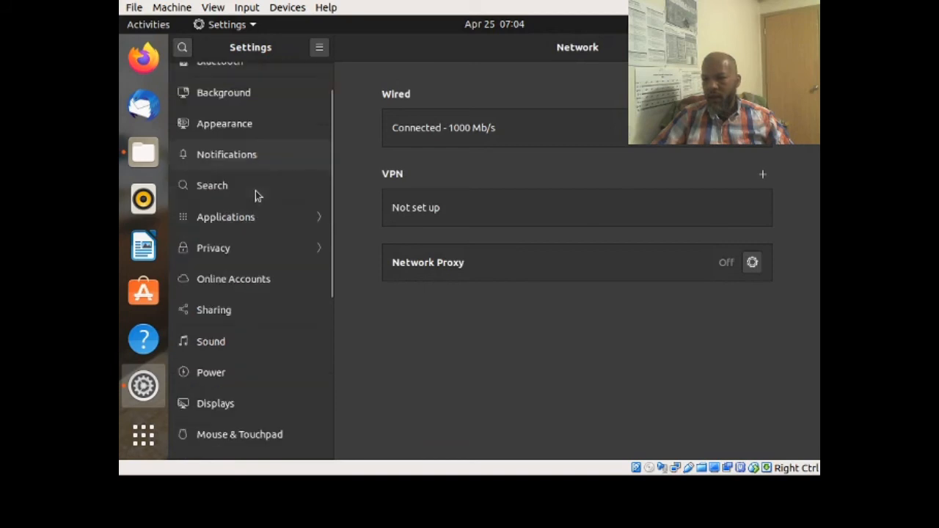
left_click(237, 279)
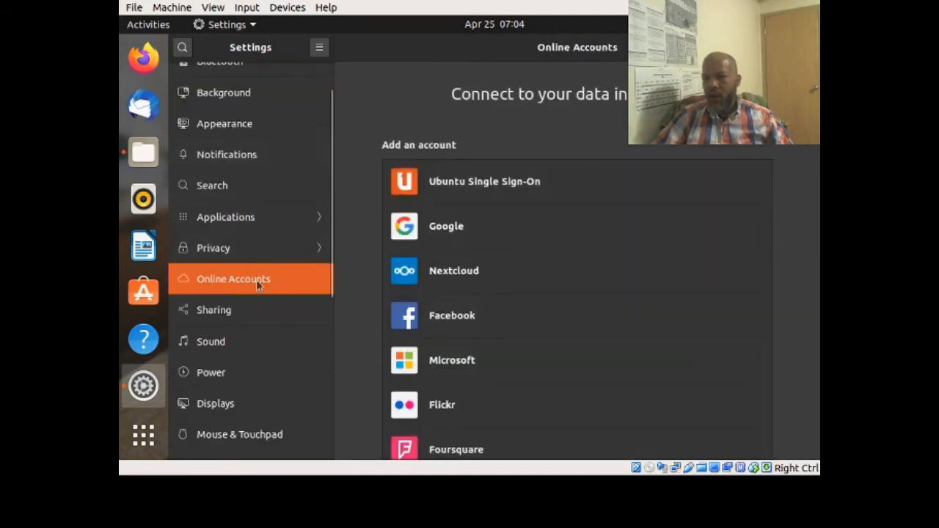
scroll(296, 252, "down", 3)
scroll(725, 271, "down", 1)
scroll(725, 271, "down", 2)
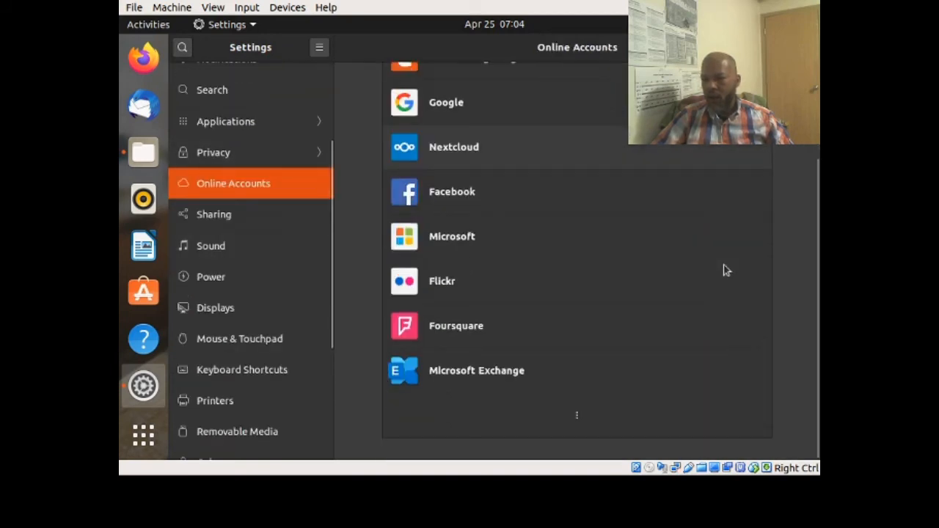
scroll(725, 269, "up", 1)
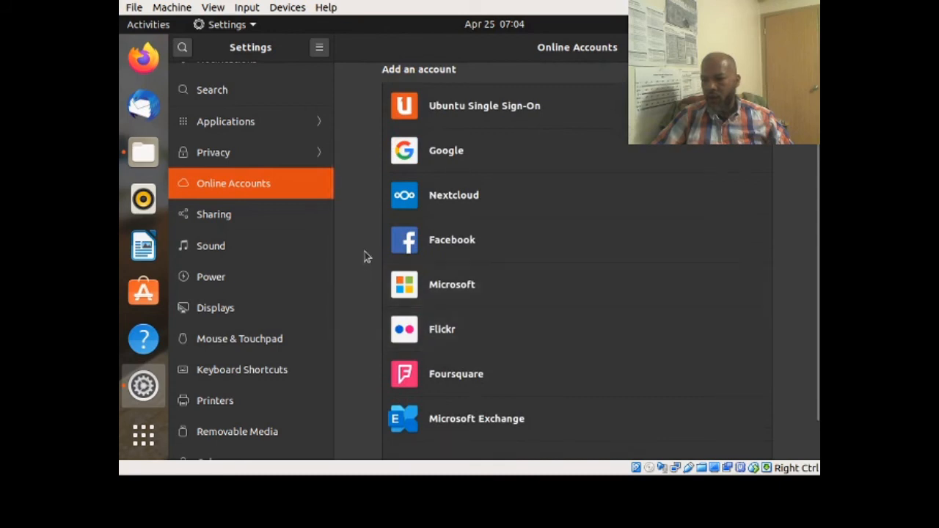
left_click(227, 211)
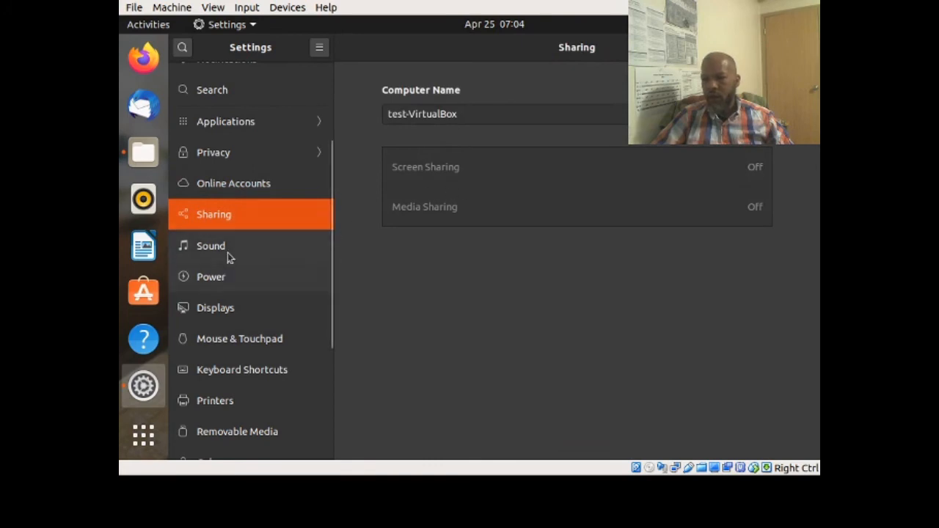
left_click(226, 307)
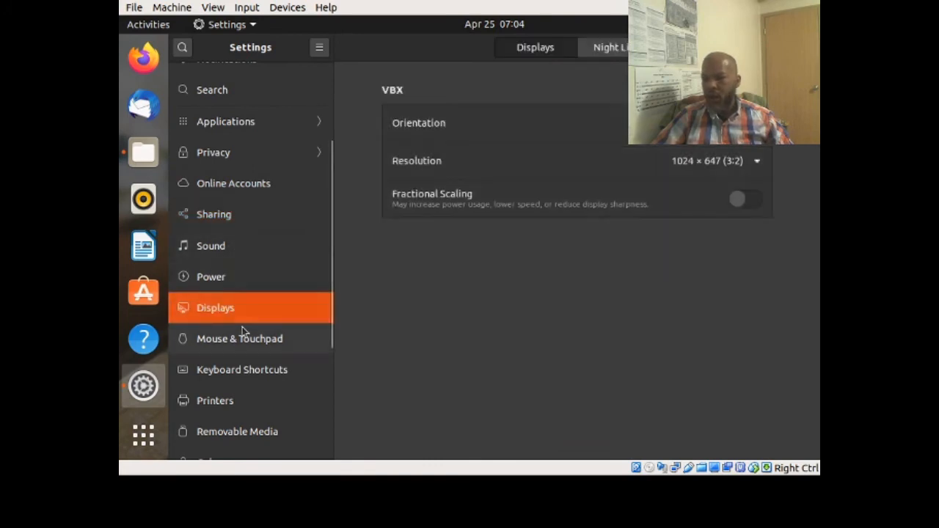
left_click(243, 334)
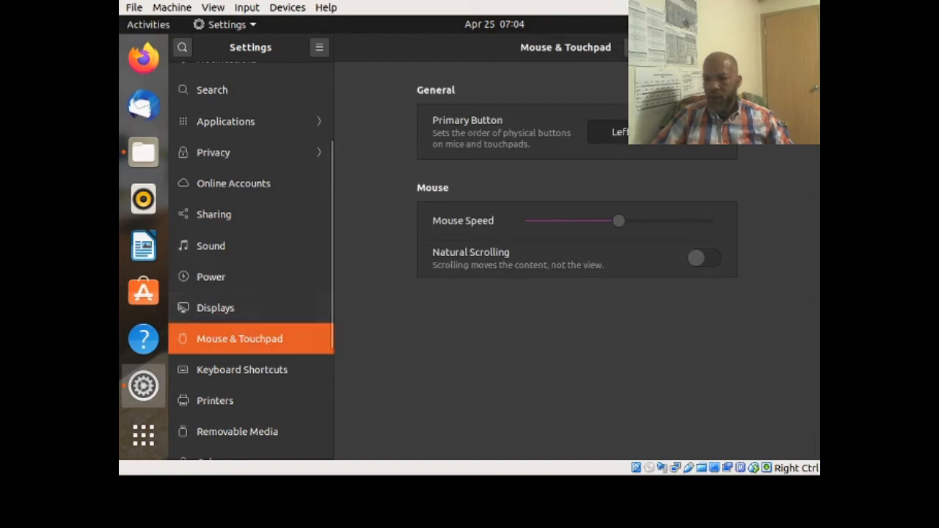
- Check Date & Time (PDT Los Angeles, 24-hour format), then close Settings
scroll(257, 397, "down", 1)
scroll(279, 395, "down", 3)
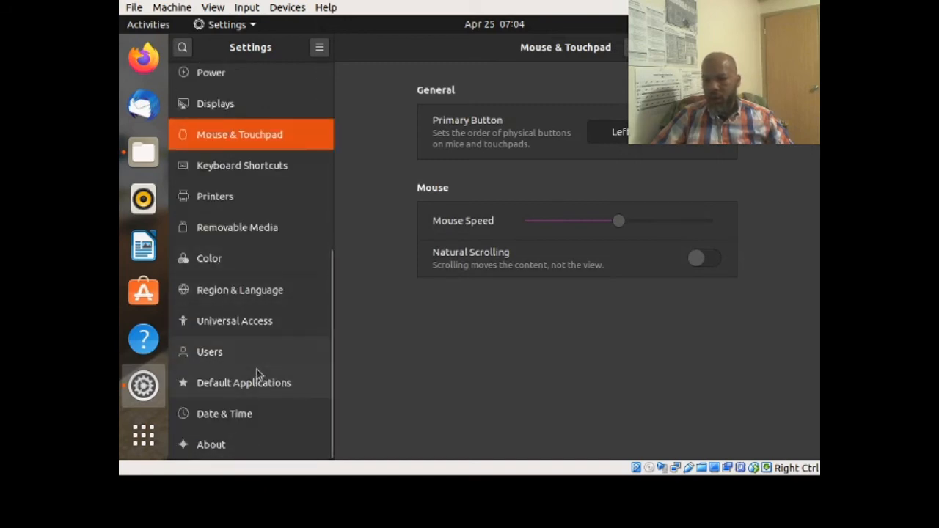
left_click(232, 416)
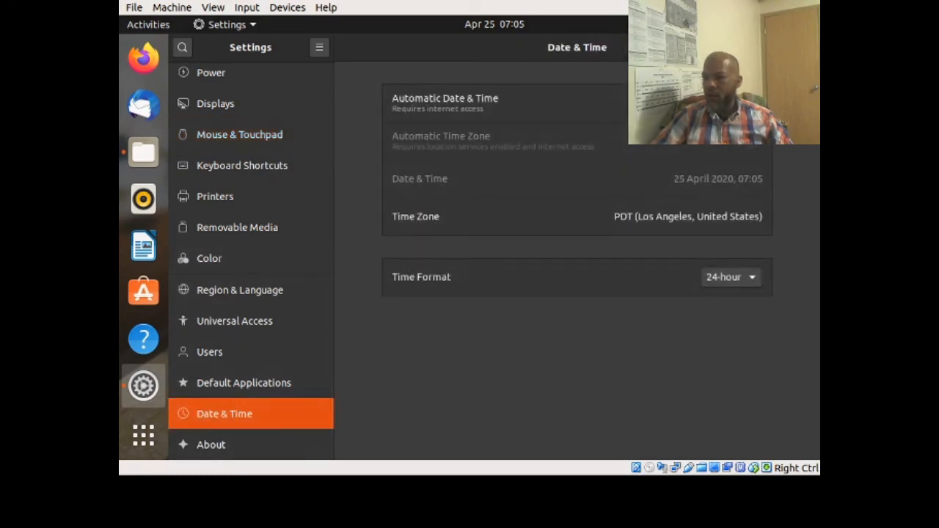
left_click(806, 48)
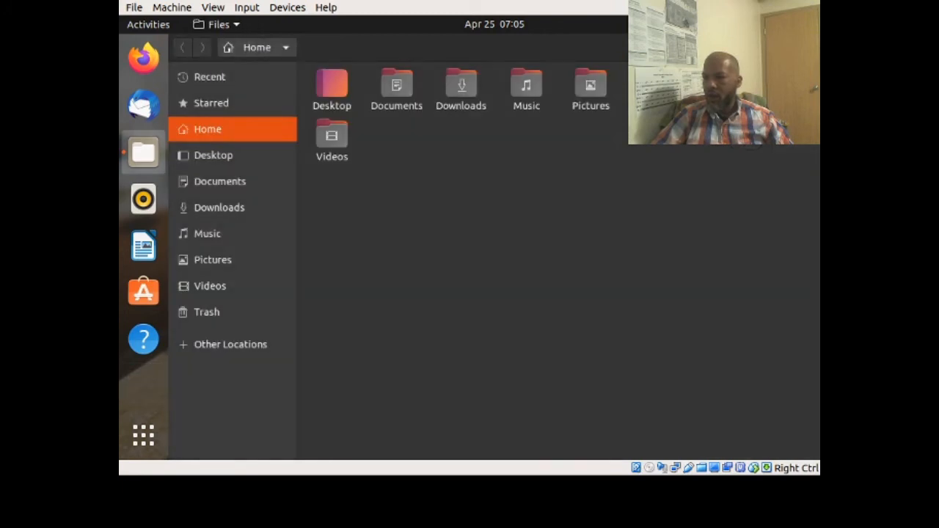
- Close the Files home folder window to reveal the shuffleboard wallpaper desktop
left_click(806, 48)
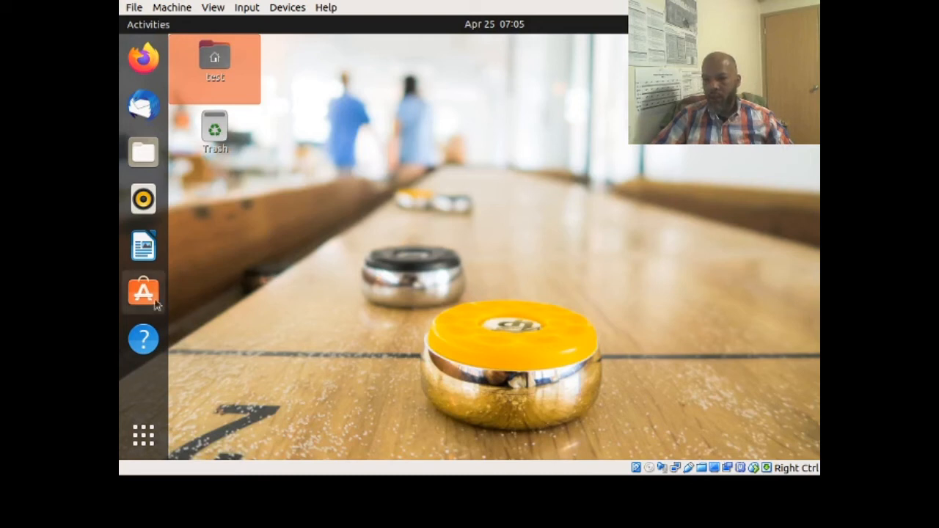
- Search the application grid for 'ter' and launch Terminal
left_click(153, 438)
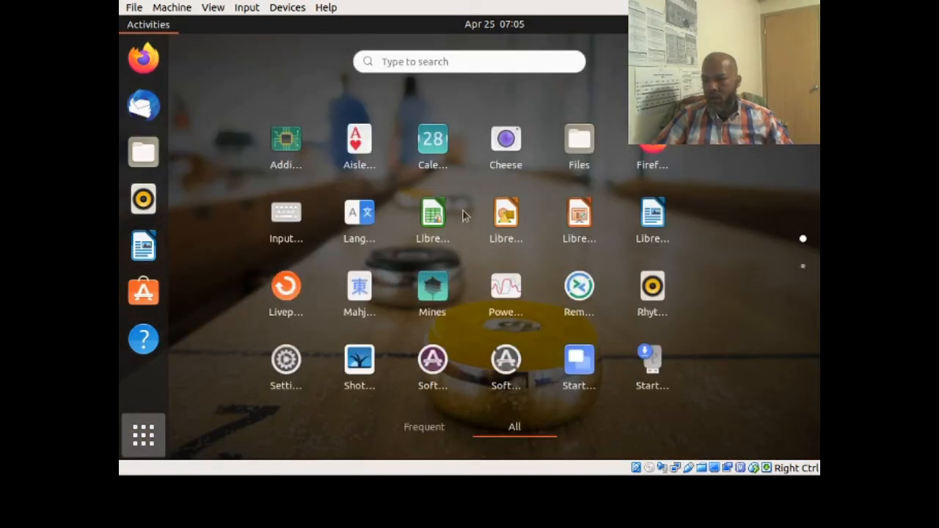
scroll(485, 194, "down", 1)
scroll(485, 194, "up", 1)
scroll(418, 205, "down", 1)
scroll(419, 206, "up", 1)
scroll(490, 314, "down", 1)
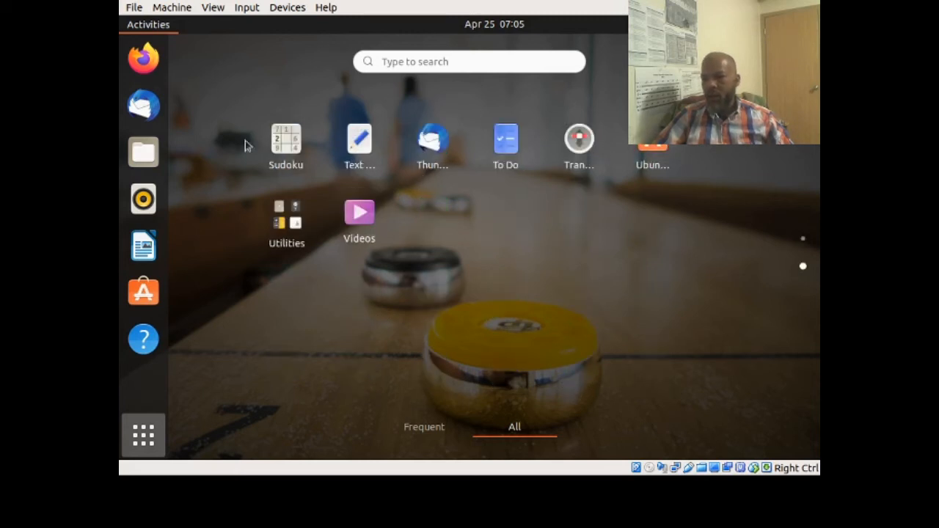
scroll(313, 293, "up", 1)
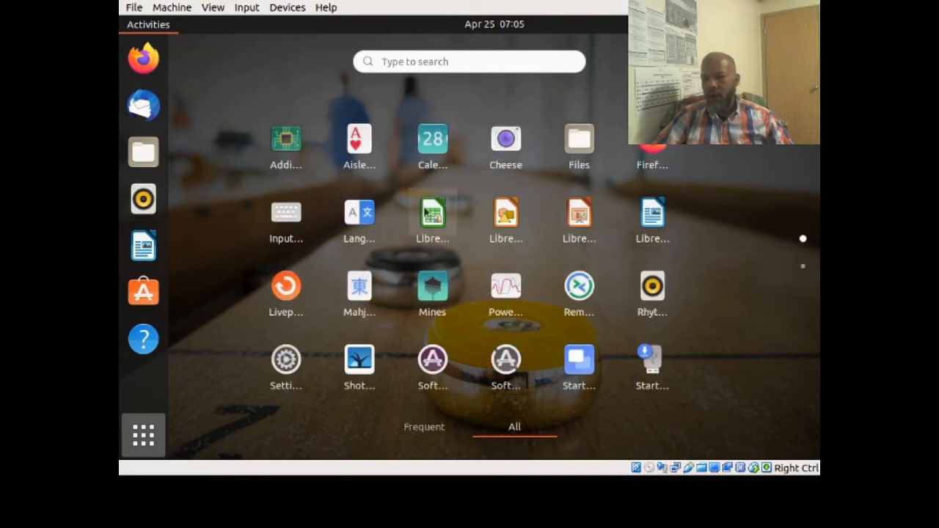
left_click(387, 61)
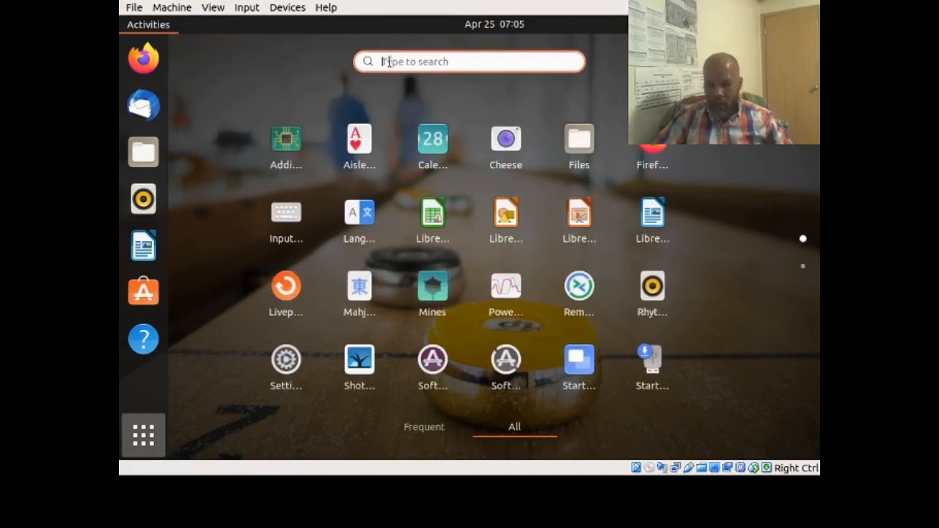
type("ter")
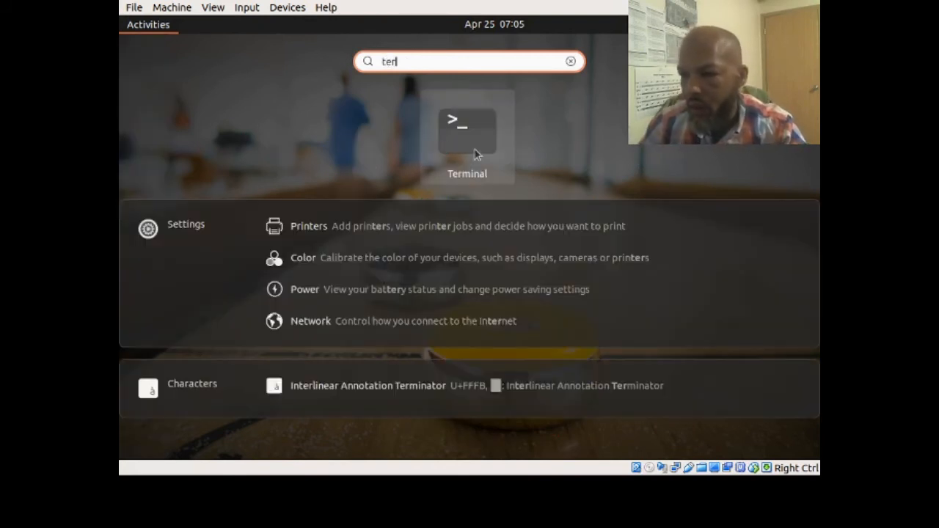
left_click(474, 151)
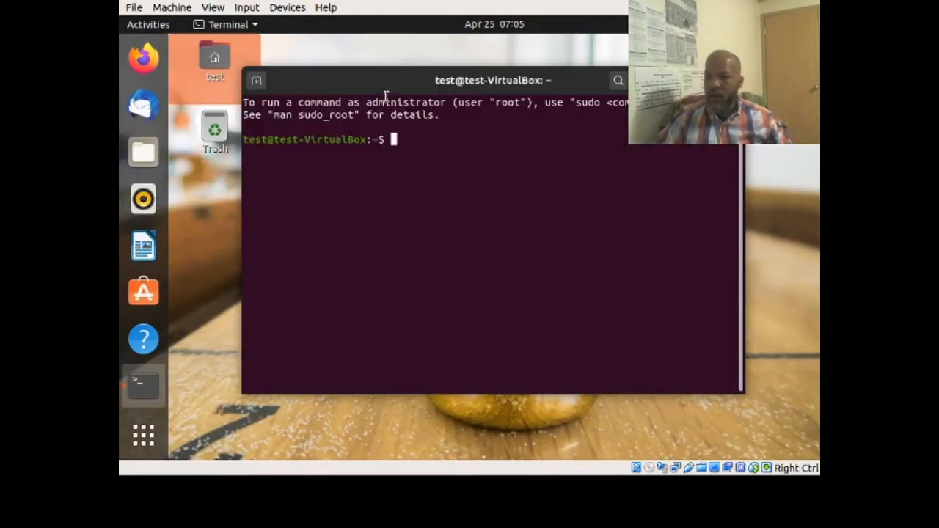
- Reposition the Terminal window and empty its screen with the clear command
left_click_drag(398, 81, 427, 116)
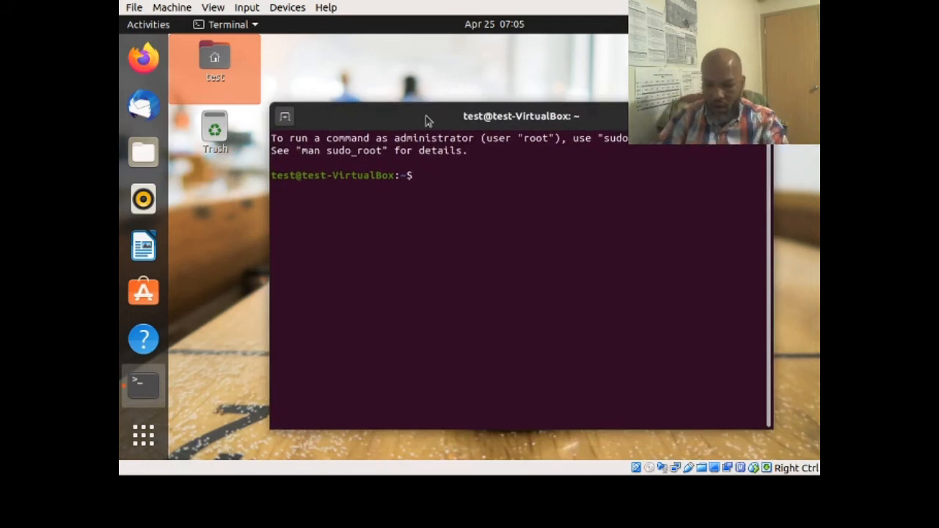
type("clear")
key("Return")
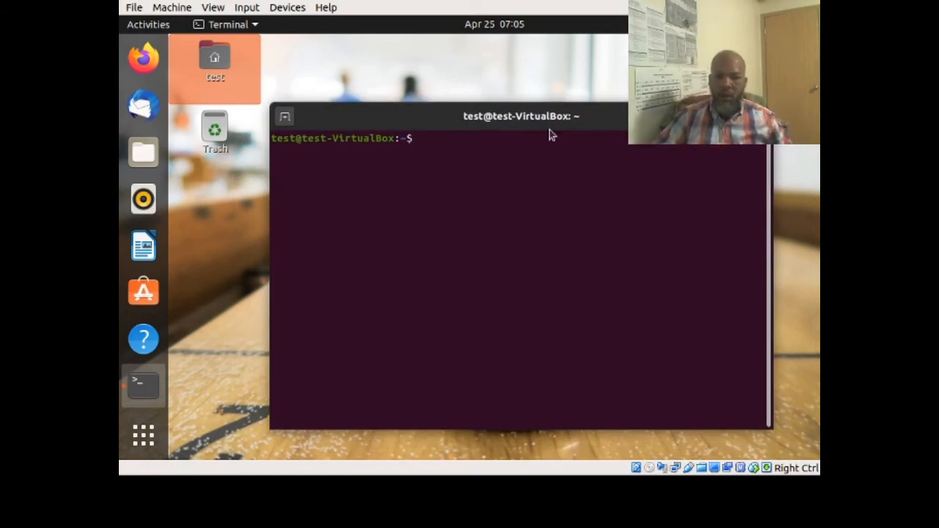
left_click_drag(577, 117, 582, 98)
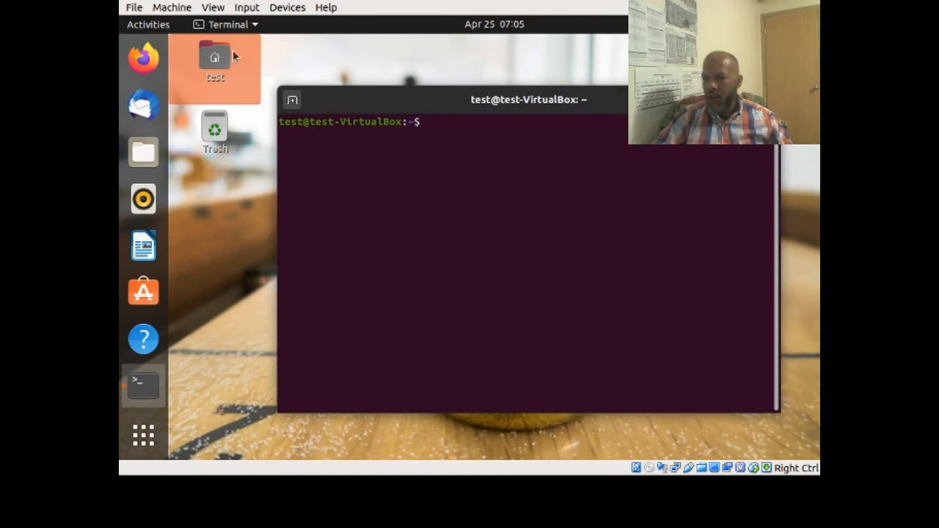
- Look over the Terminal and system menus, then close the Terminal window
left_click(241, 27)
left_click(207, 227)
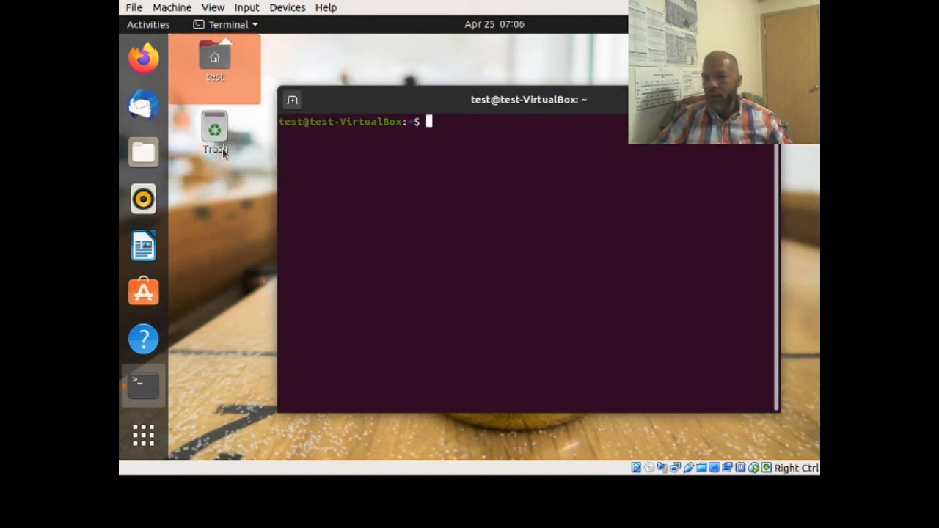
left_click(256, 27)
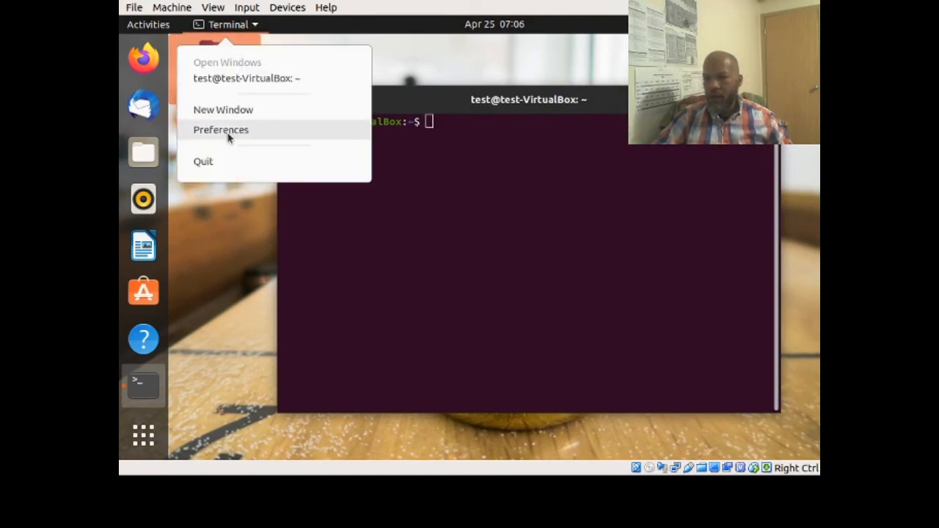
left_click(199, 226)
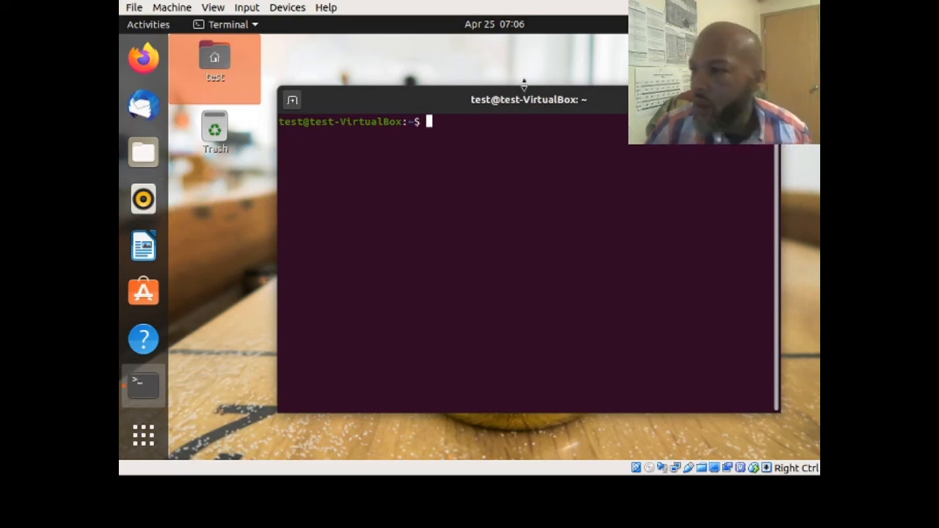
left_click(798, 24)
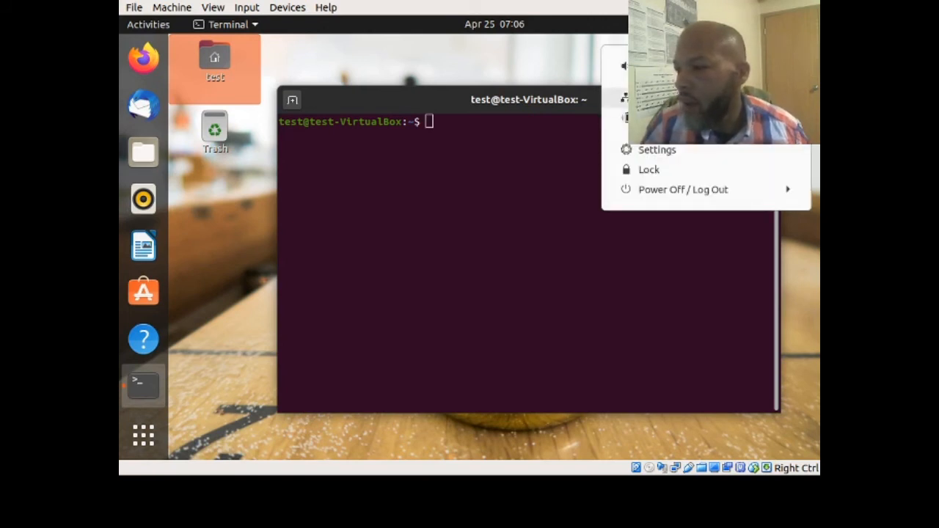
left_click(513, 73)
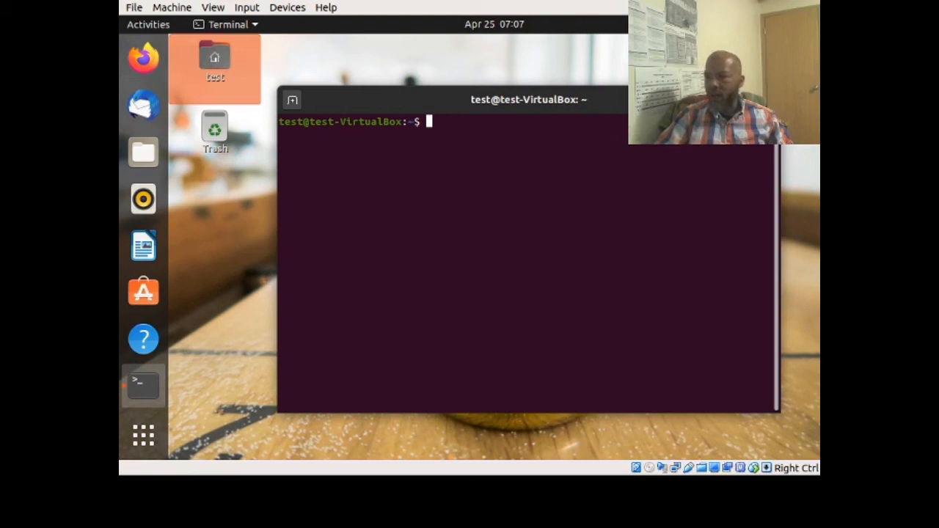
mouse_move(593, 113)
left_mouse_down()
mouse_move(558, 111)
mouse_move(579, 109)
left_mouse_up()
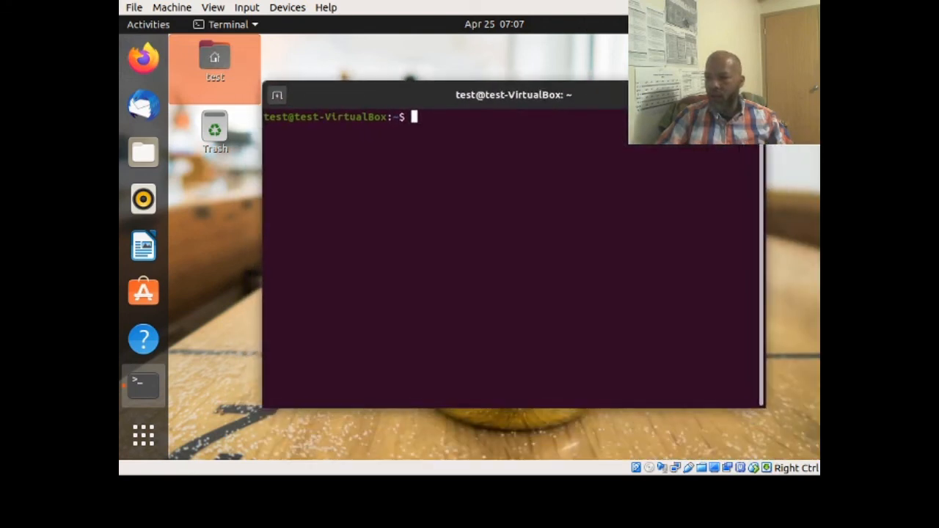
left_click(752, 95)
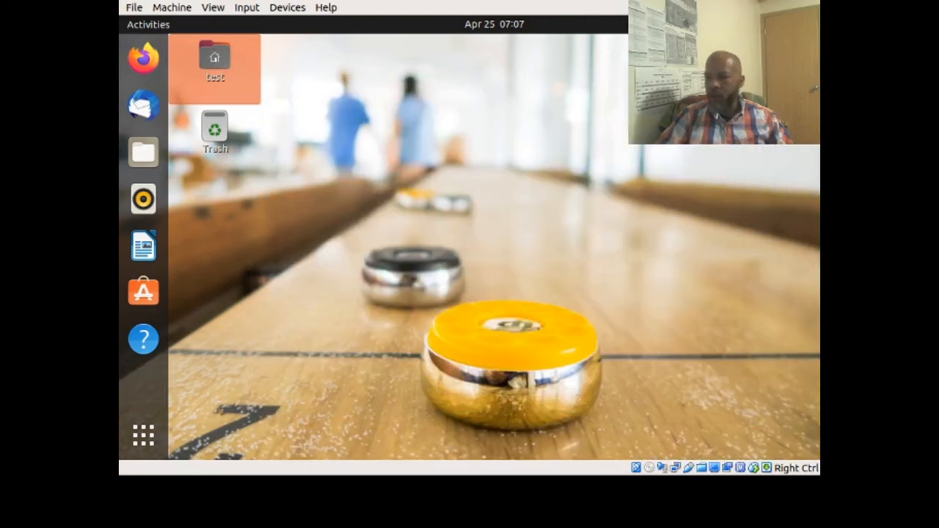
- Open Display Settings from the desktop menu, close it, then choose Change Background… instead
right_click(471, 87)
left_click(363, 198)
right_click(384, 77)
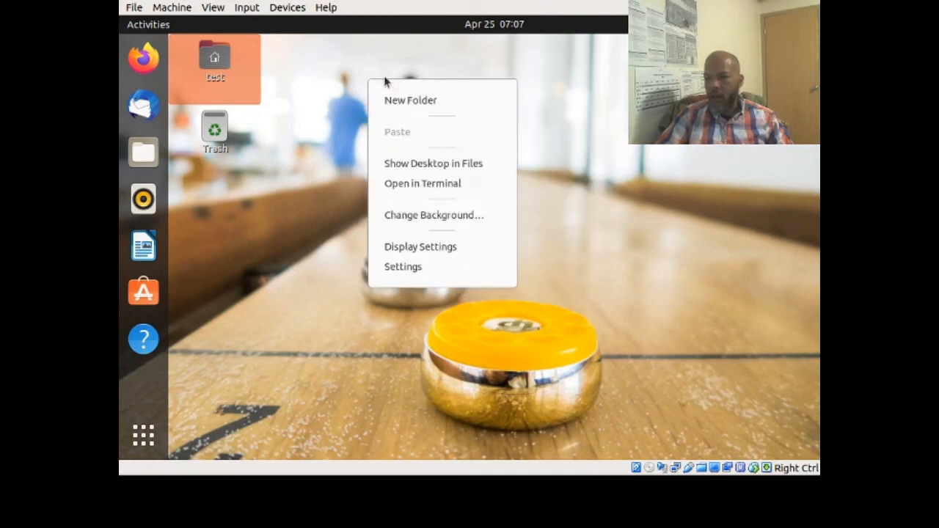
left_click(605, 156)
right_click(321, 89)
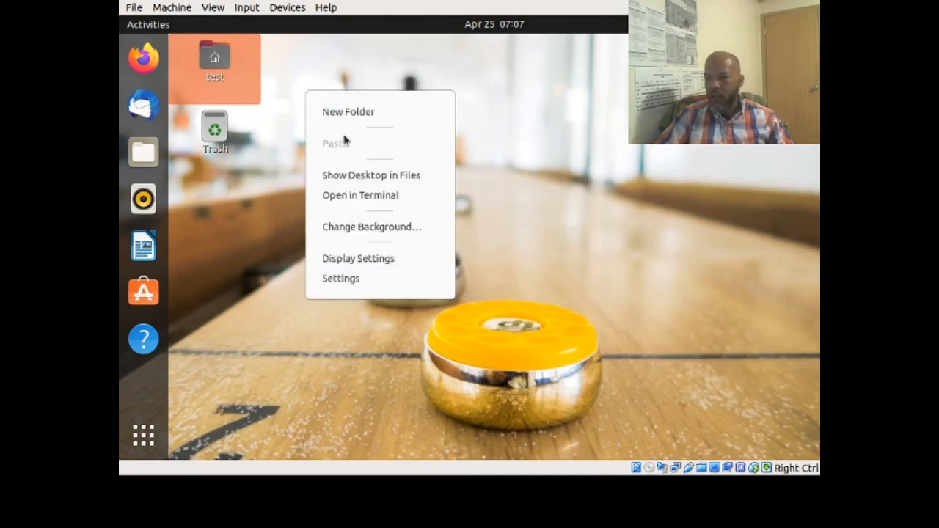
left_click(361, 259)
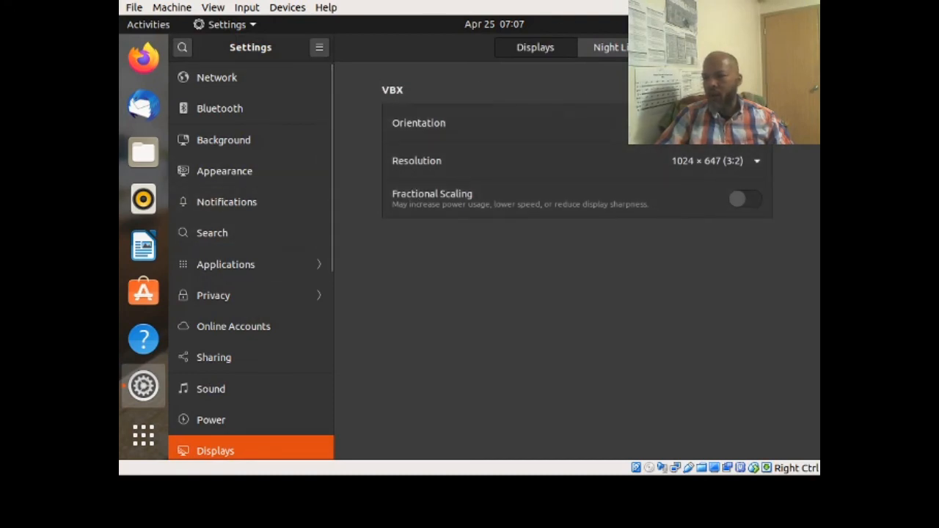
left_click(806, 47)
right_click(464, 90)
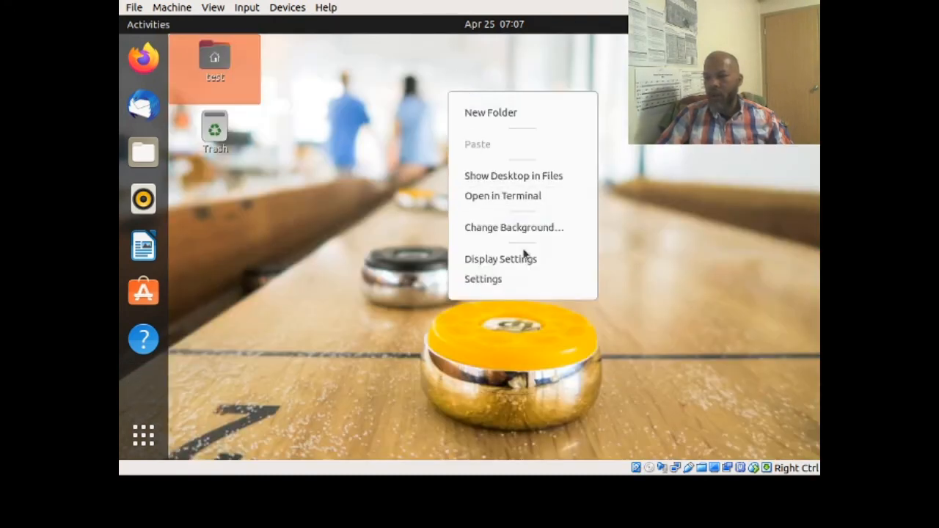
left_click(498, 227)
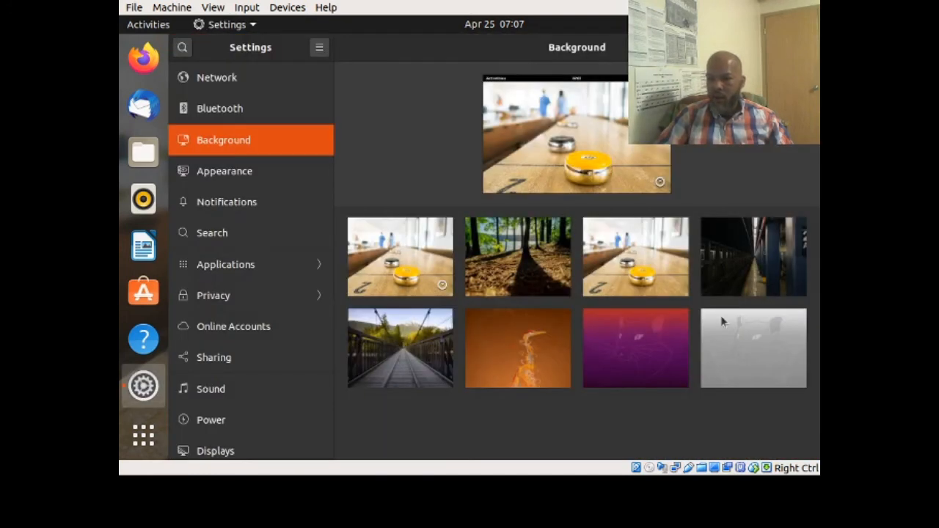
- Pick the purple Focal Fossa cat thumbnail as wallpaper and close Settings
left_click(658, 348)
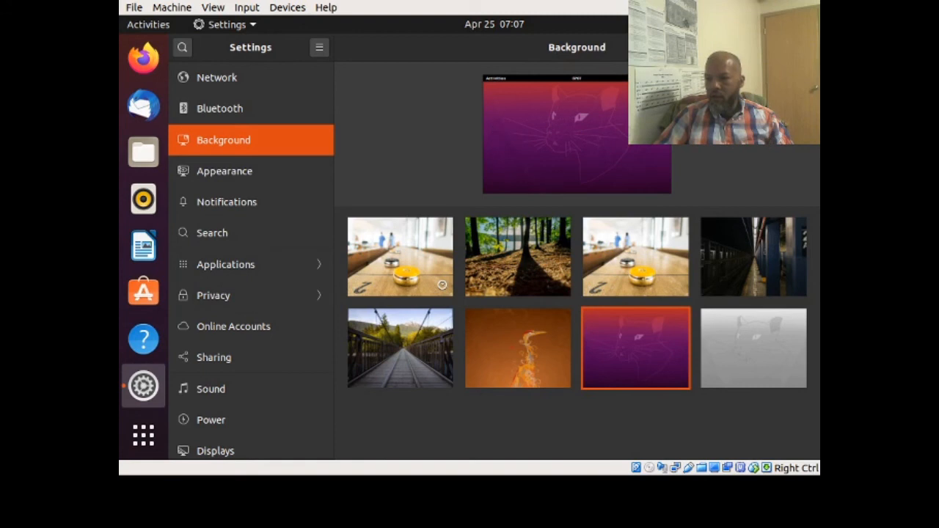
left_click(806, 47)
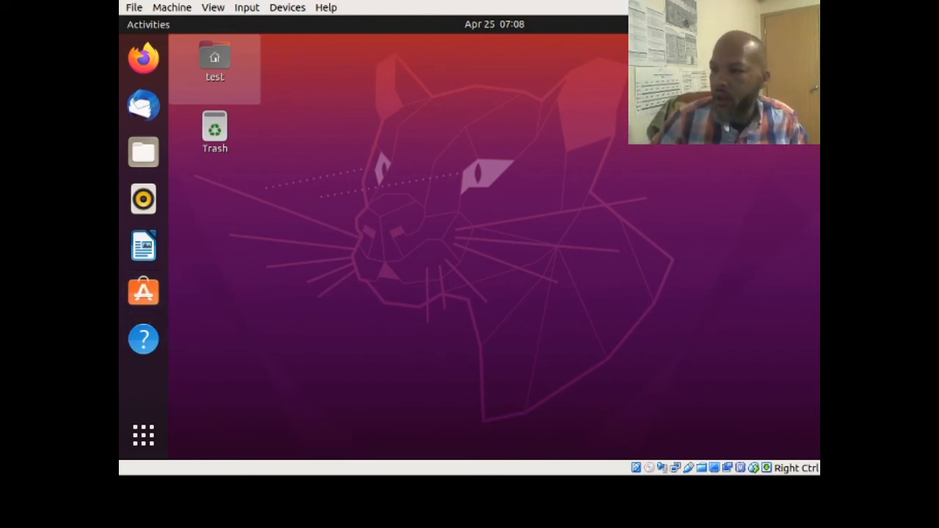
- Reopen Settings and view the Privacy pages for Screen Lock and Location Services
left_click(796, 24)
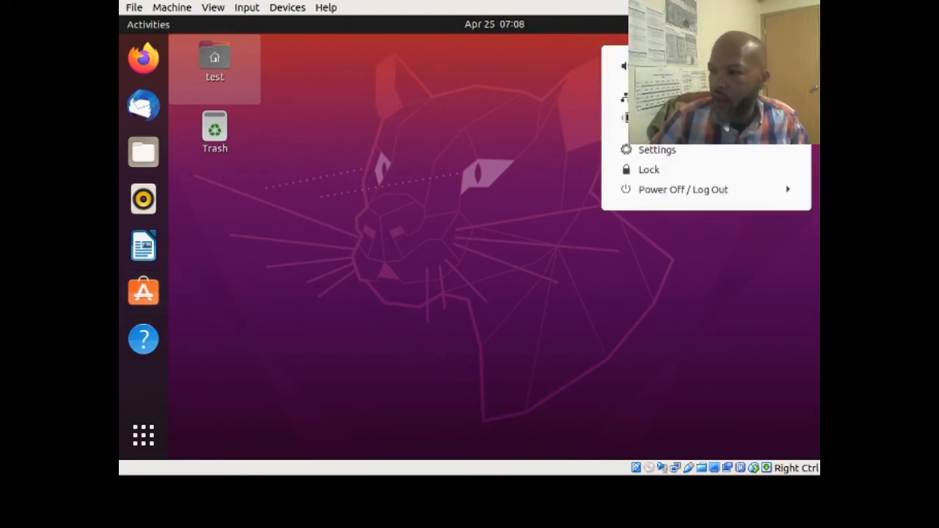
left_click(660, 155)
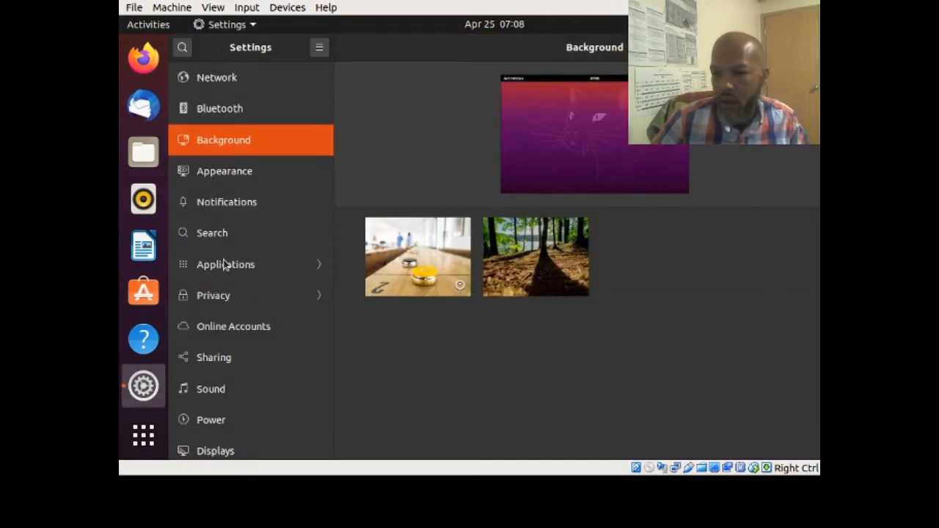
left_click(237, 295)
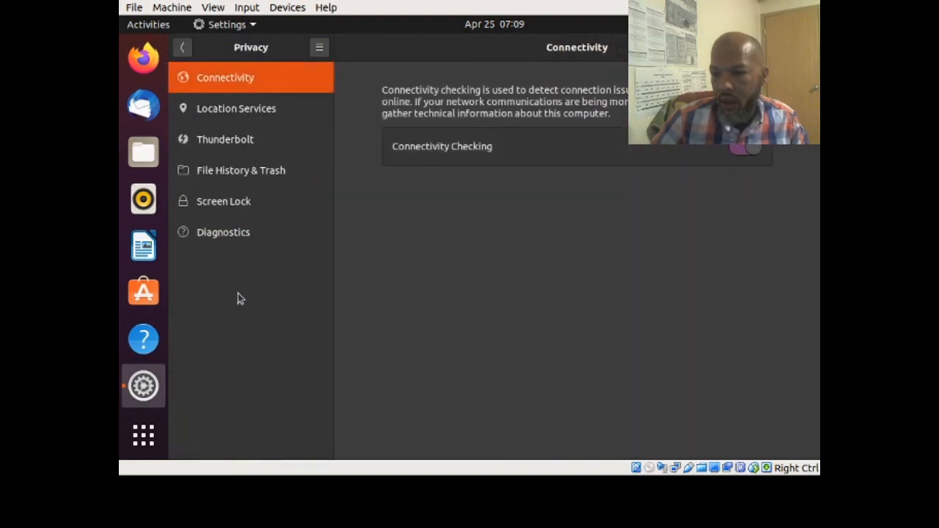
left_click(235, 191)
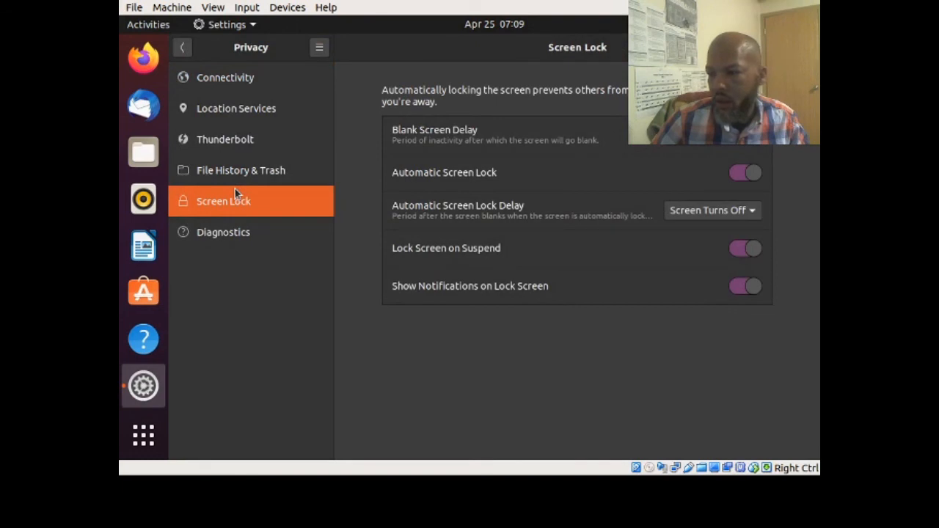
left_click(213, 115)
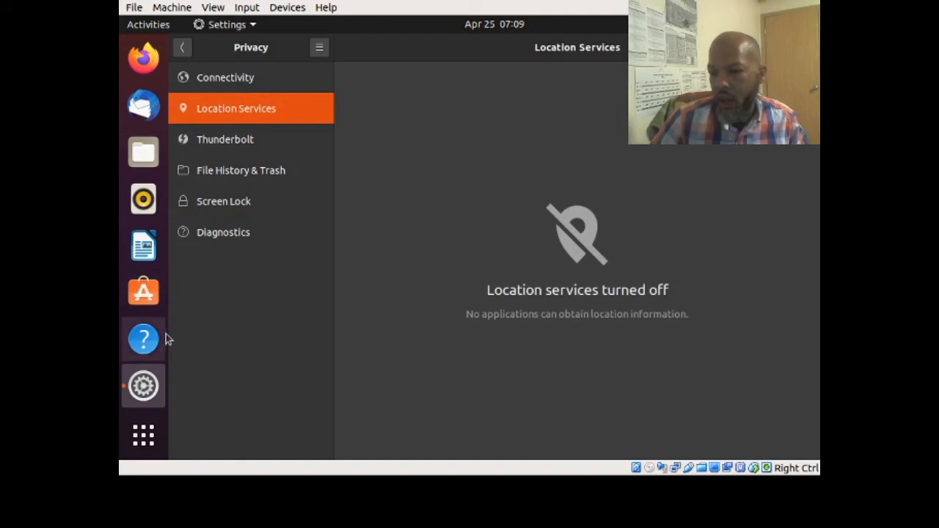
- Return to the main list and review Universal Access, with High Contrast, Large Text, Zoom and Screen Reader off
left_click(183, 49)
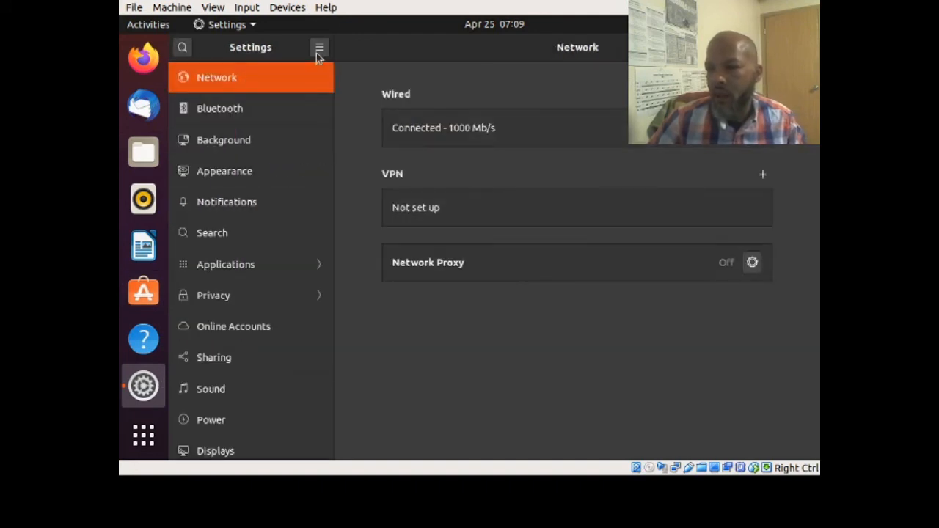
left_click(319, 51)
left_click(419, 67)
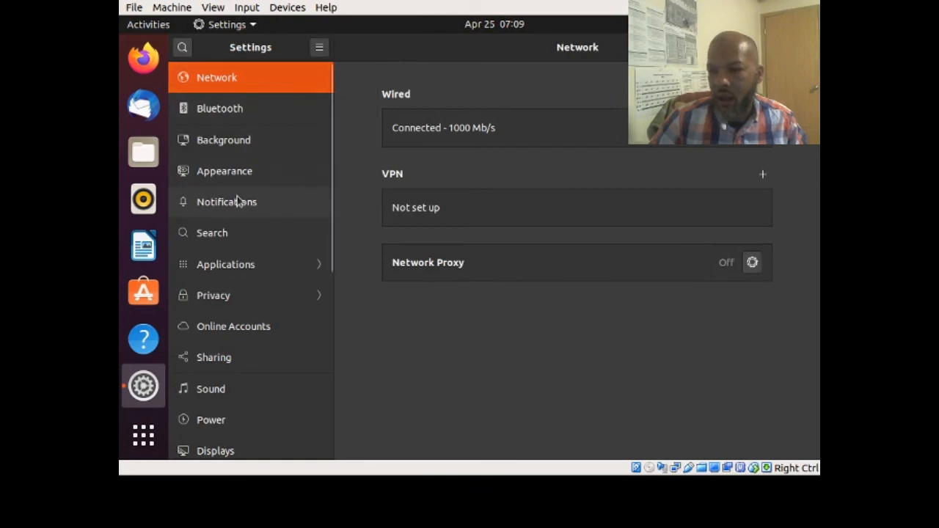
scroll(236, 202, "down", 5)
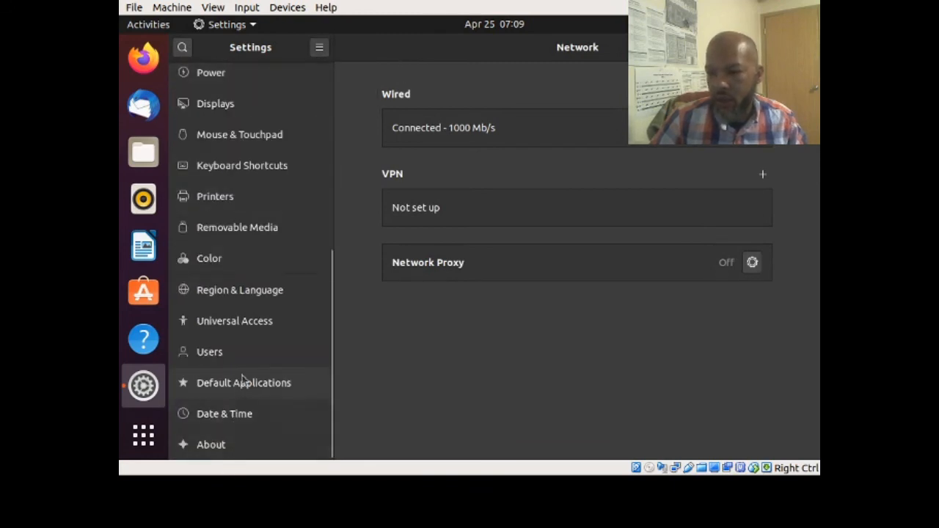
left_click(246, 329)
scroll(353, 313, "down", 3)
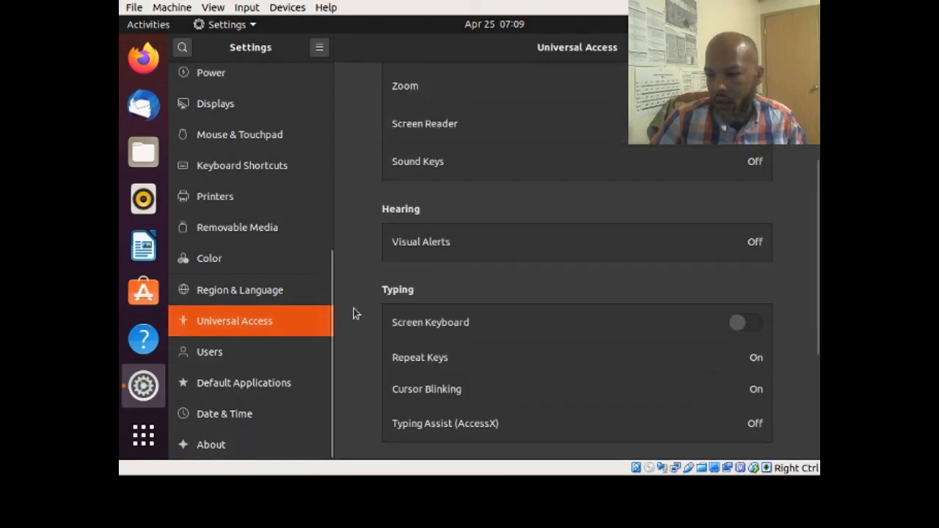
scroll(353, 314, "up", 3)
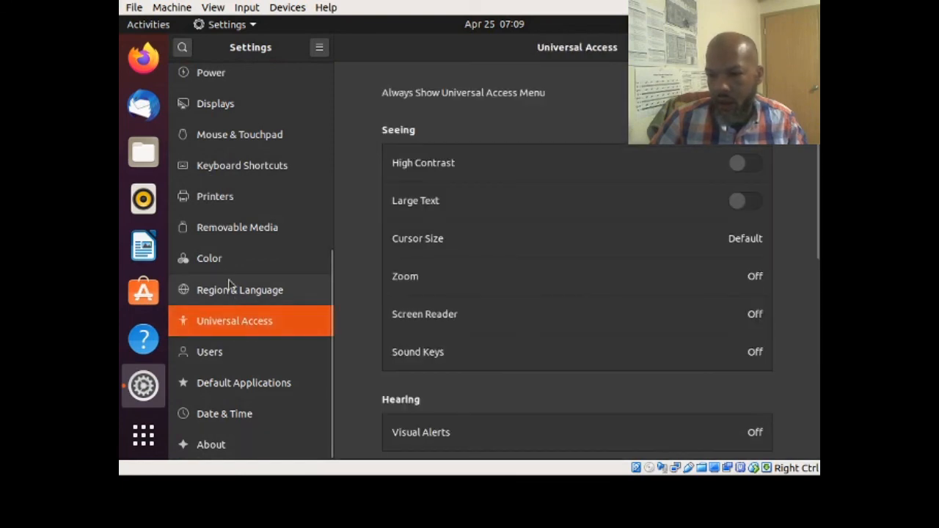
scroll(228, 217, "up", 1)
scroll(227, 217, "up", 3)
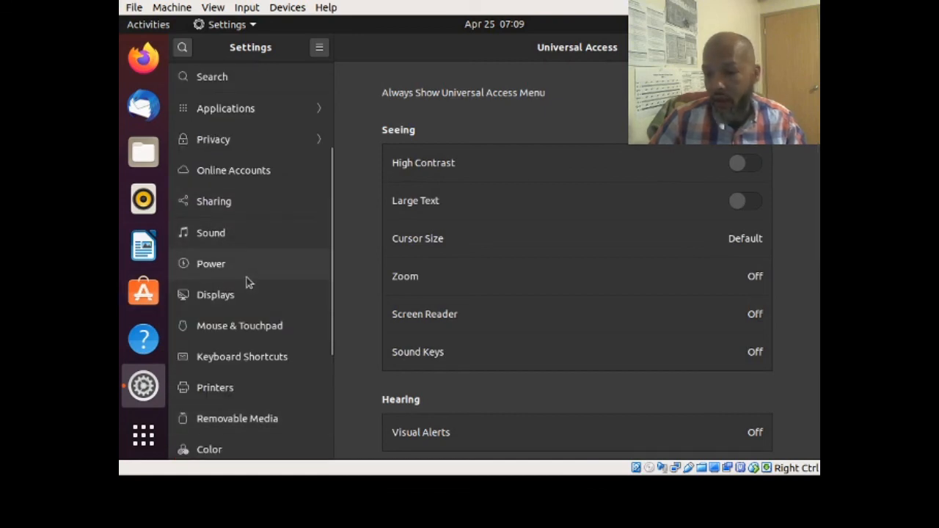
scroll(249, 271, "up", 5)
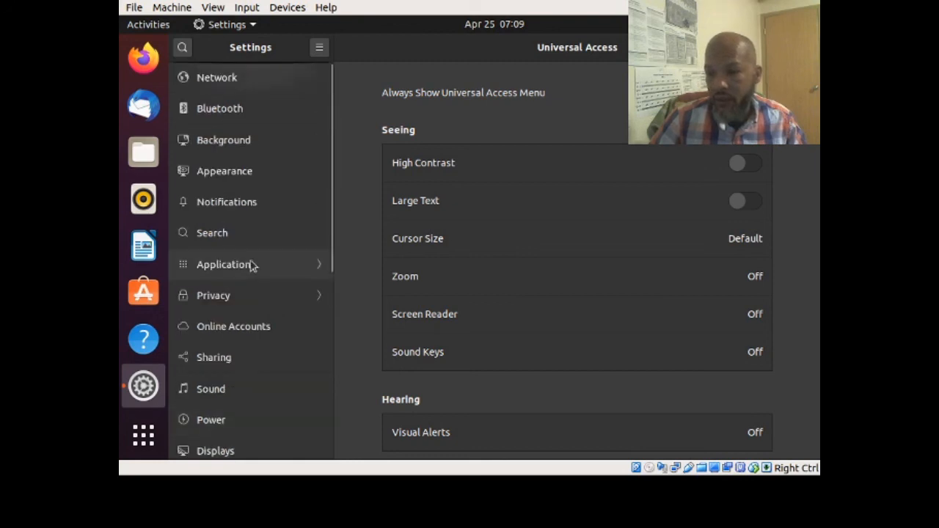
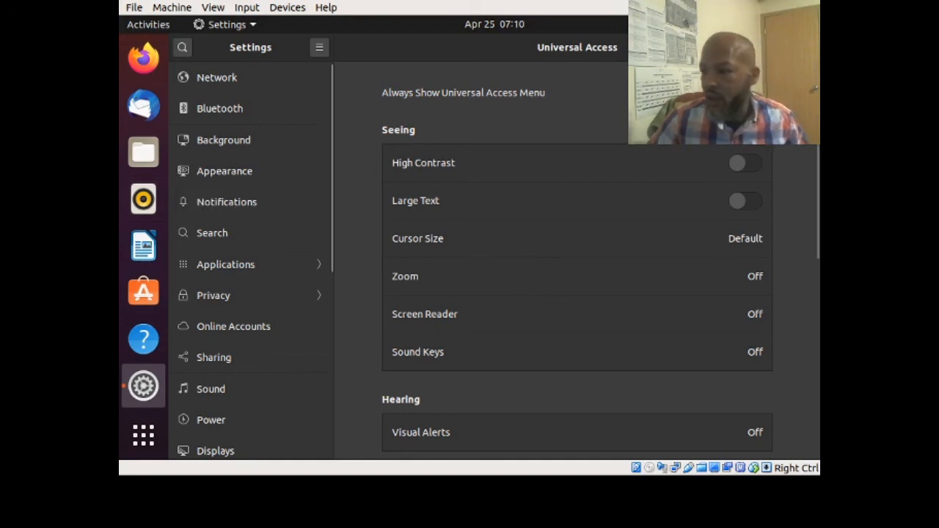
- Quit the Settings window to return to the desktop with the test folder and Trash
left_click(806, 47)
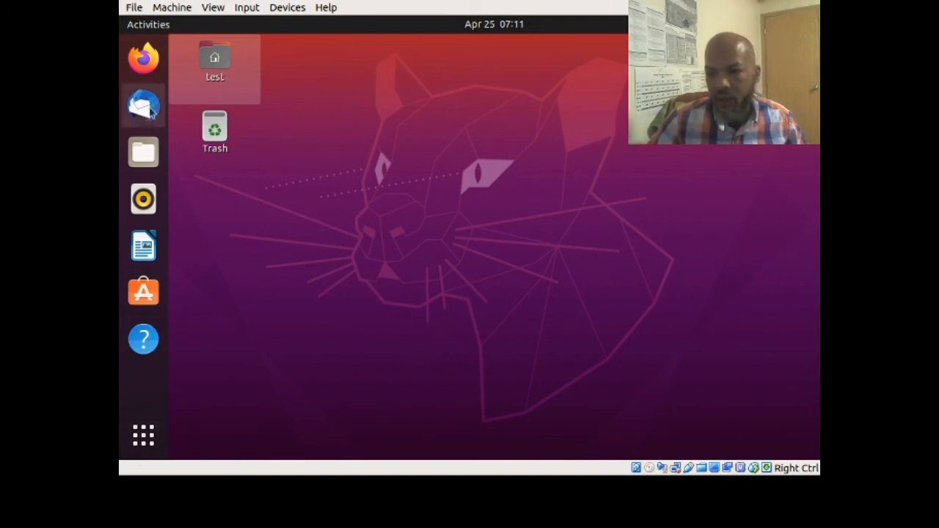
- Launch Terminal from the overview search and run uname -a to print the kernel details
key("super")
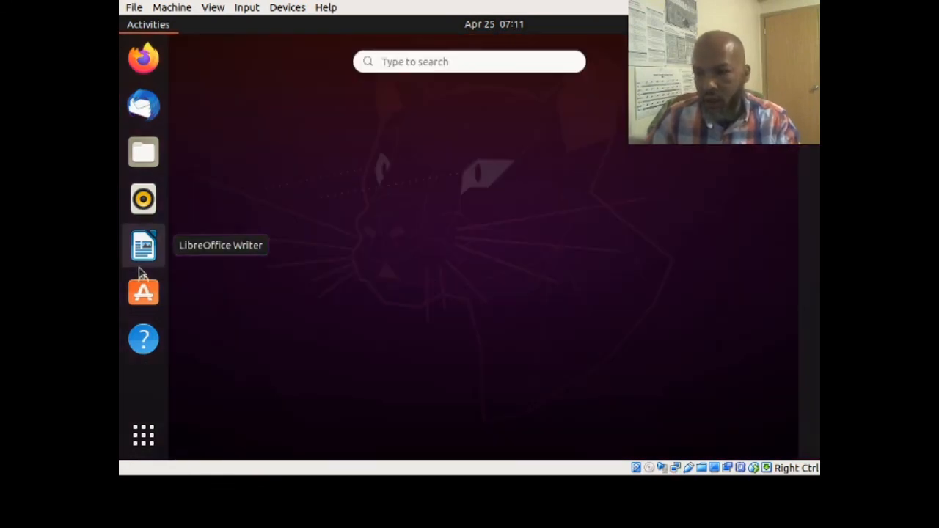
type("ter")
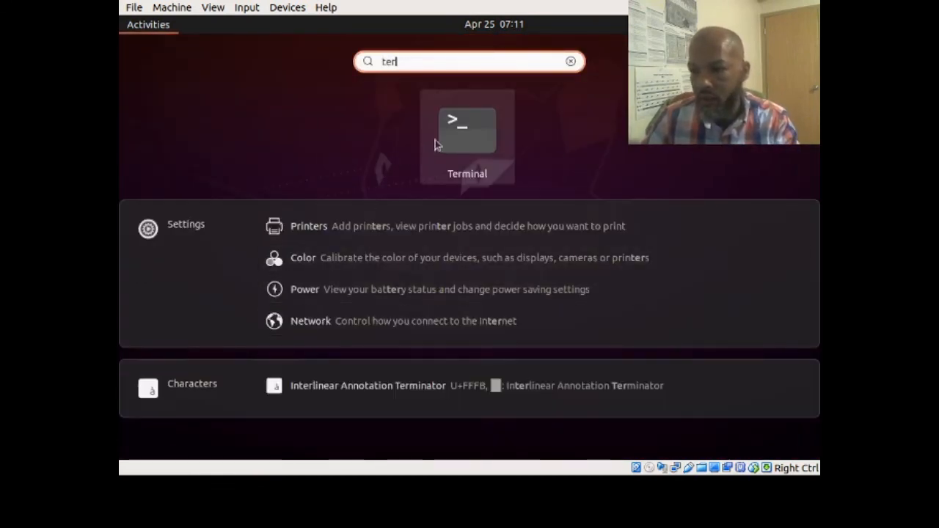
left_click(472, 137)
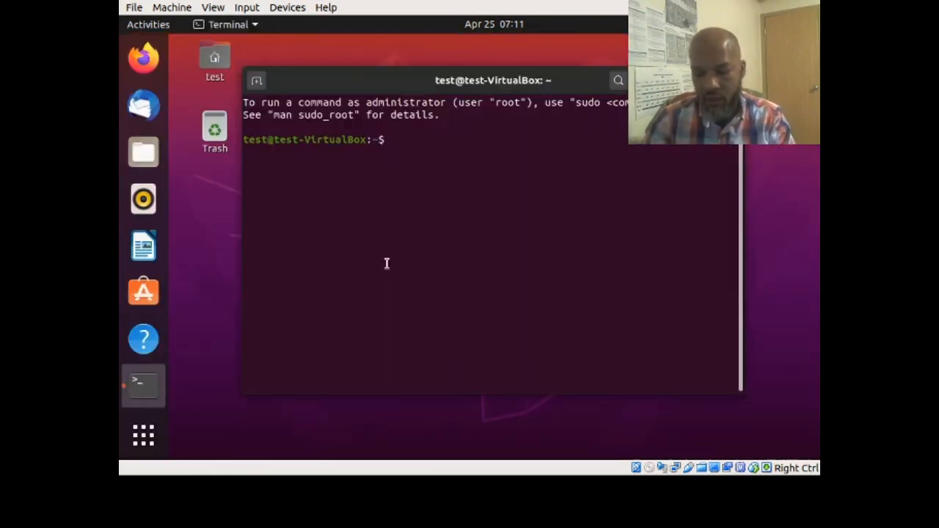
type("versi")
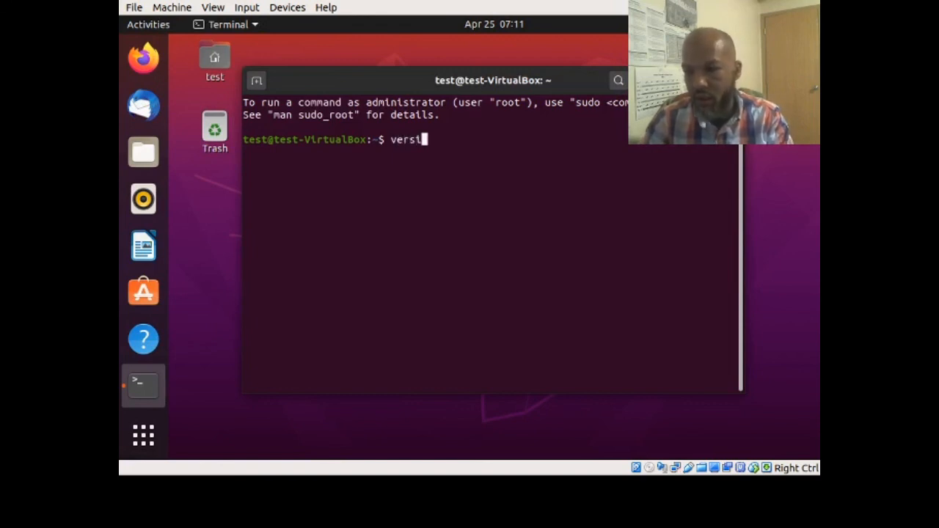
key("BackSpace")
key("BackSpace")
key("BackSpace")
key("BackSpace")
key("BackSpace")
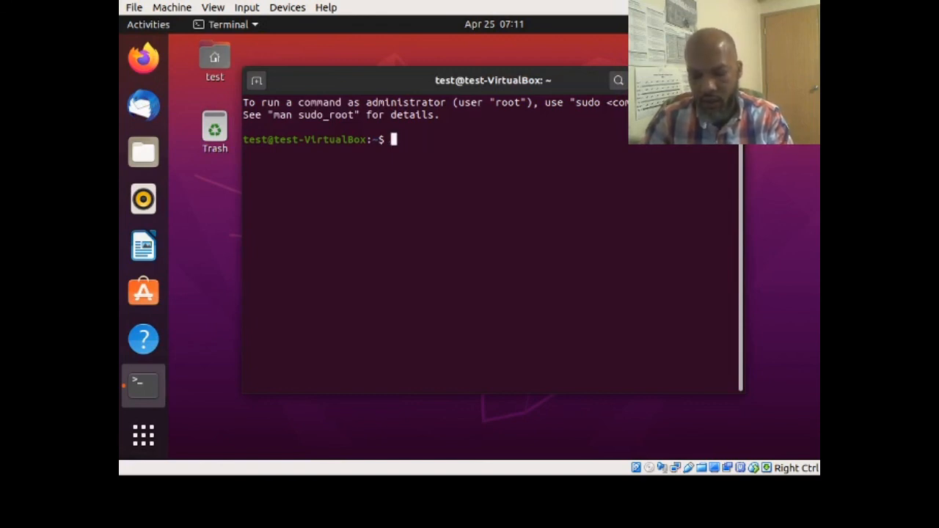
type("uname -a")
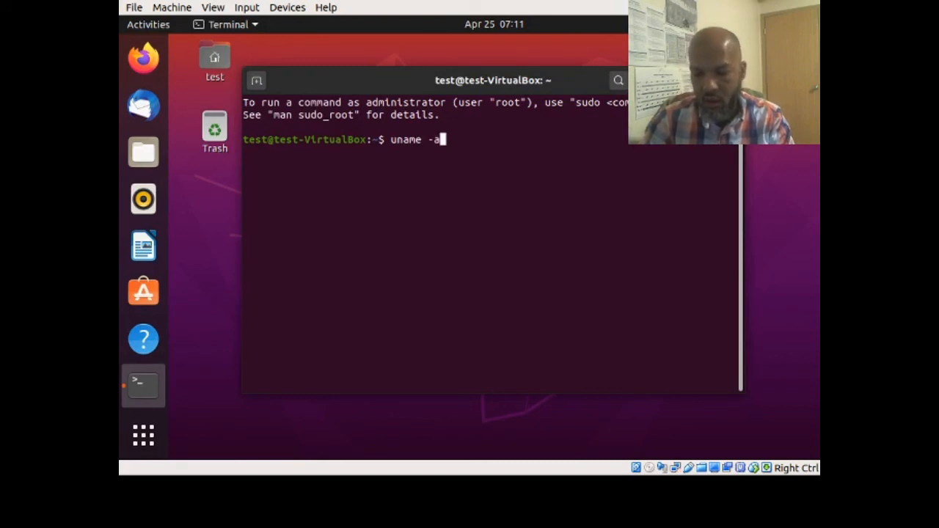
key("Return")
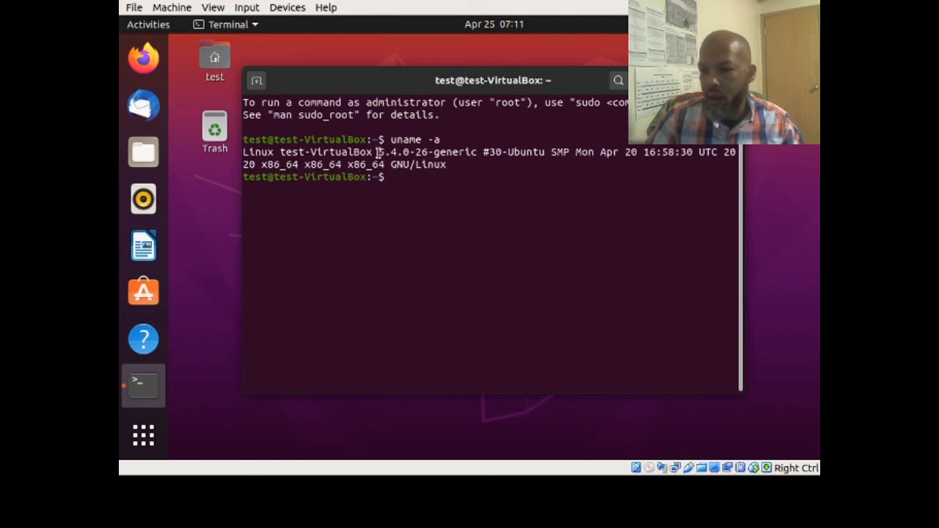
- Highlight kernel version 5.4.0-26-generic, enlarge and reposition the terminal, then start Firefox
left_click_drag(379, 153, 454, 154)
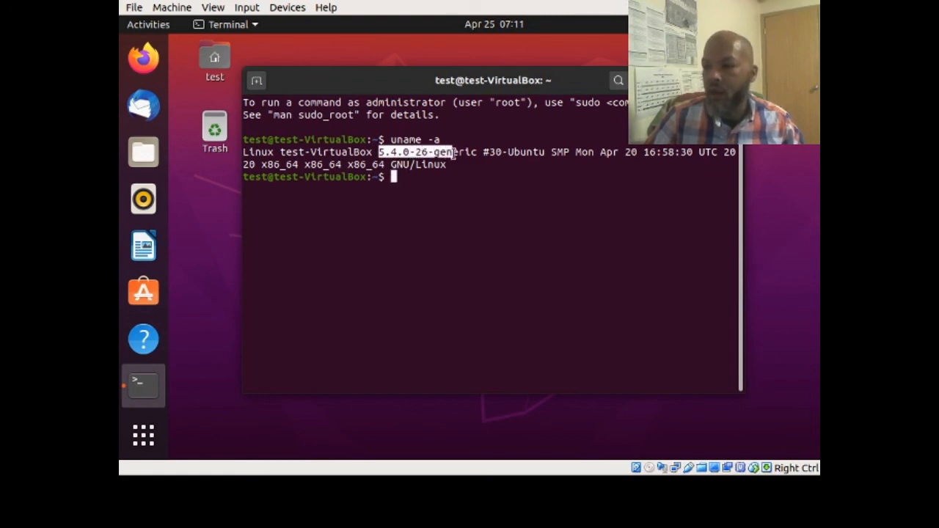
left_click(416, 189)
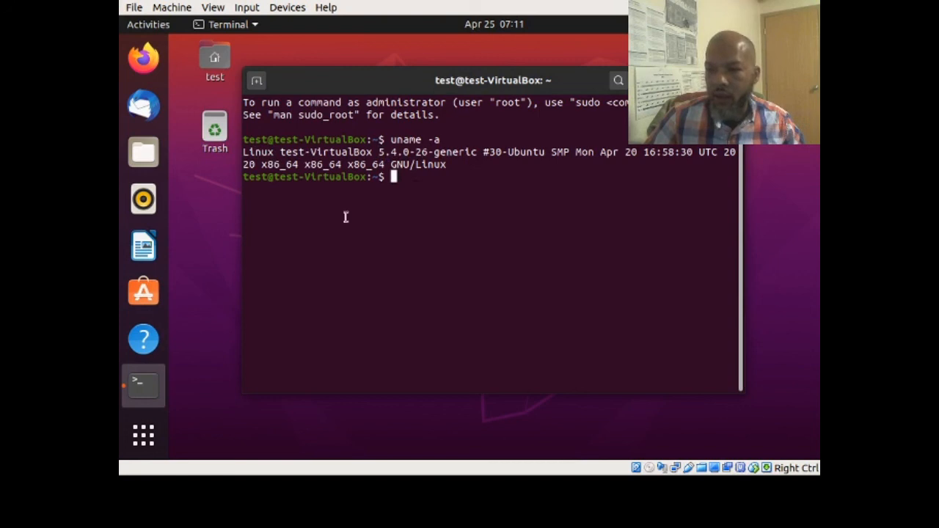
left_click_drag(742, 392, 788, 411)
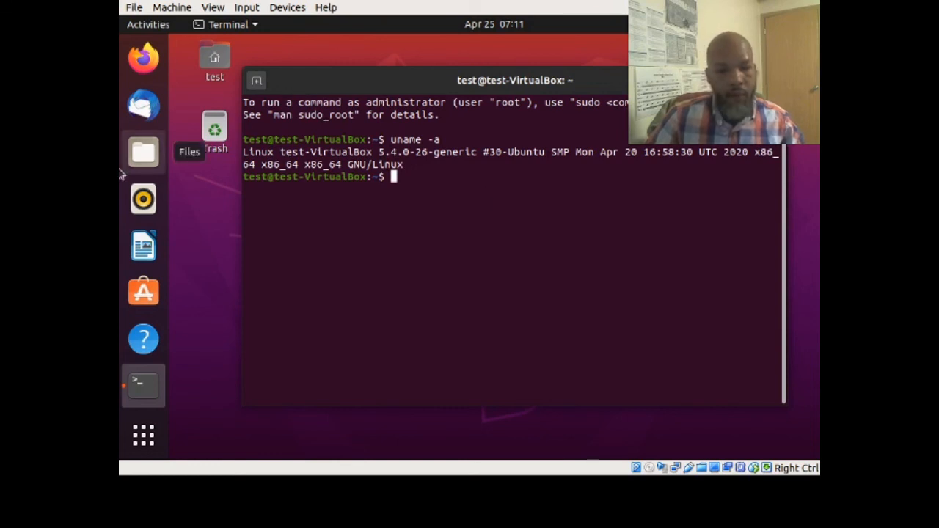
left_click_drag(591, 77, 609, 77)
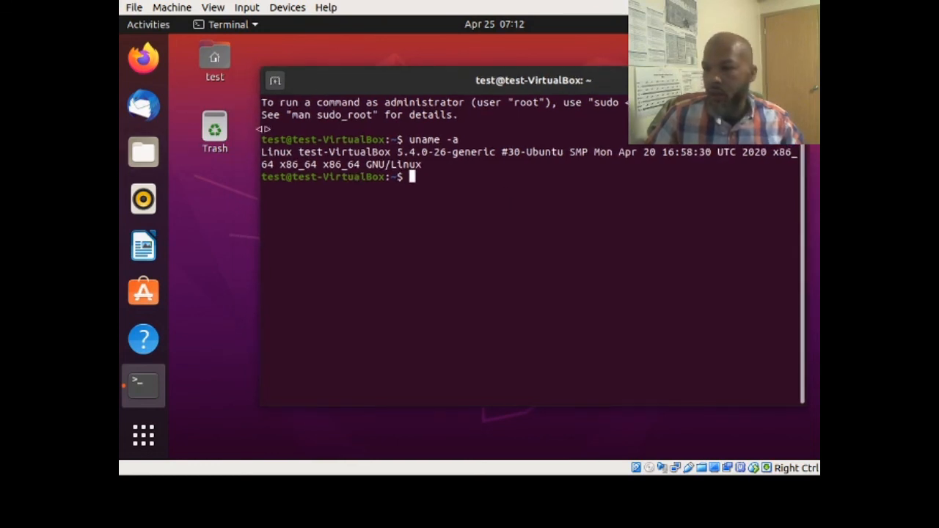
left_click(143, 58)
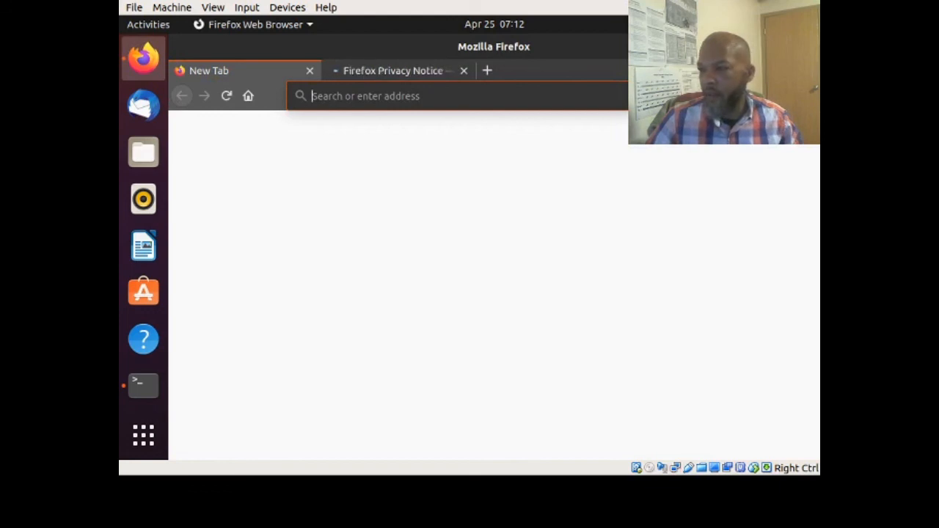
- Quit Firefox, confirming both tabs close, then close the terminal with Ctrl+D
left_click(808, 47)
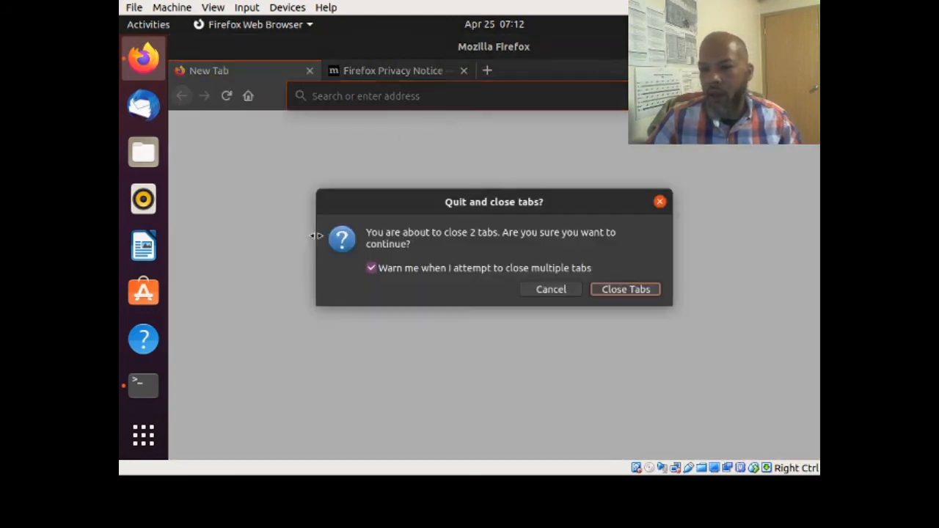
left_click(625, 288)
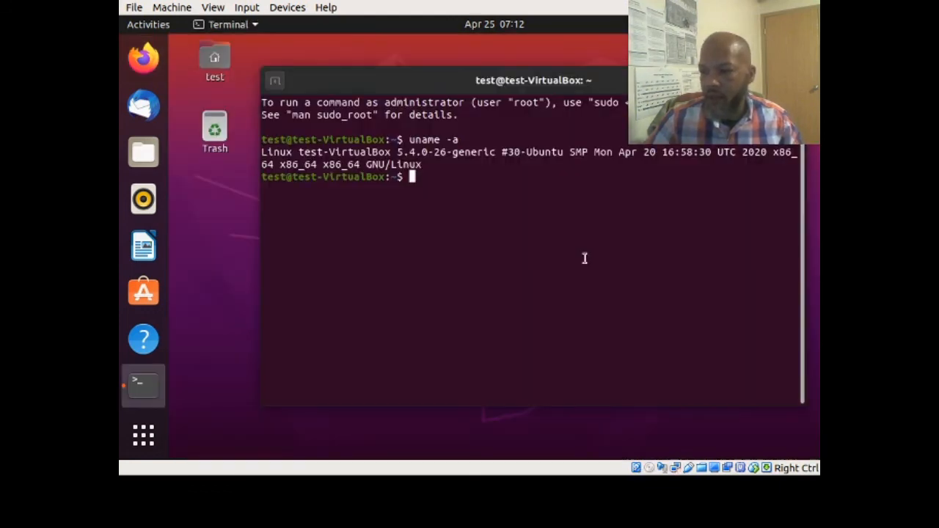
key("ctrl+d")
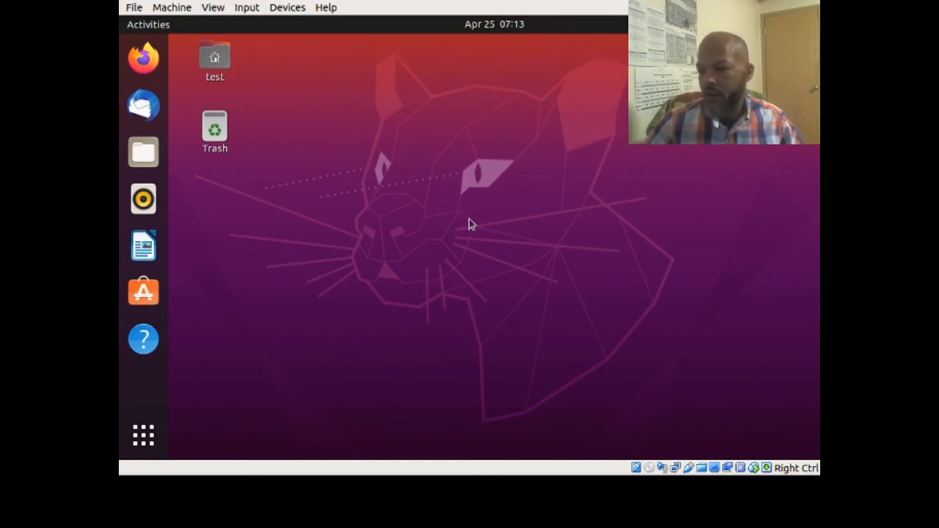
left_click(154, 154)
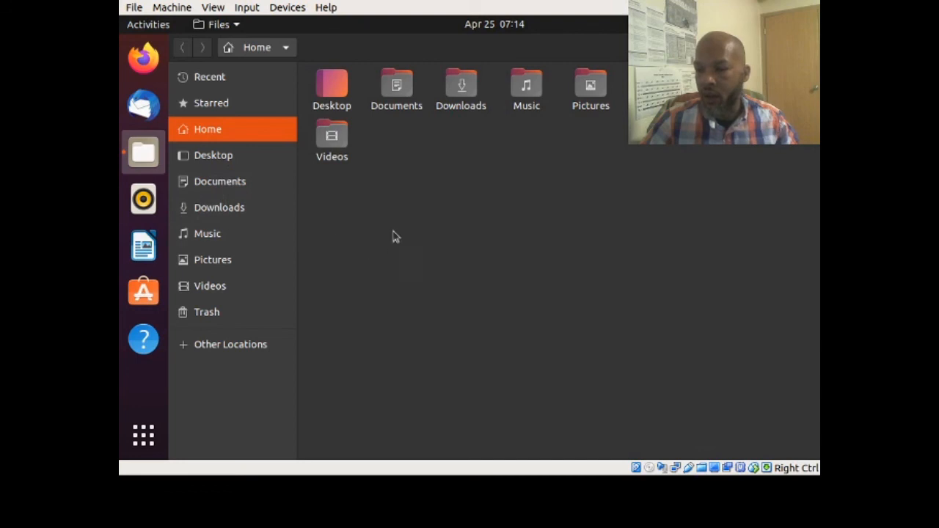
left_click(806, 47)
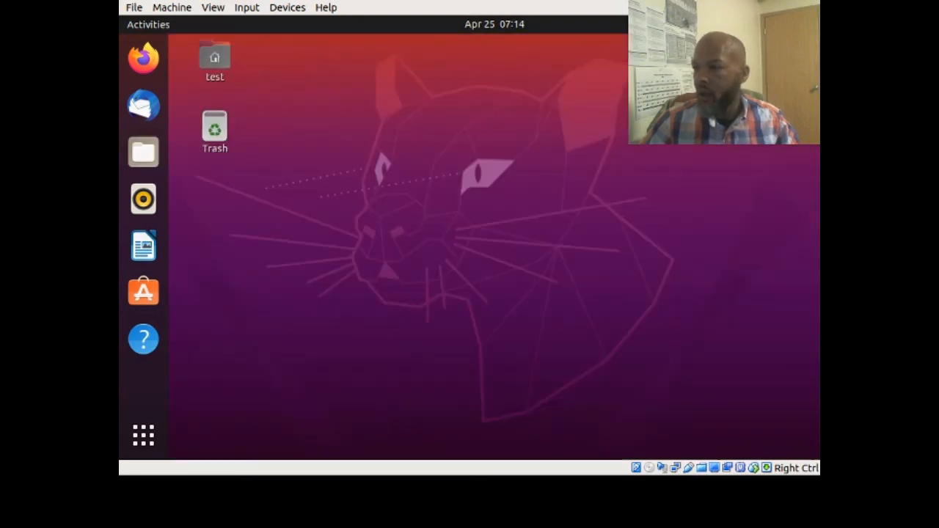